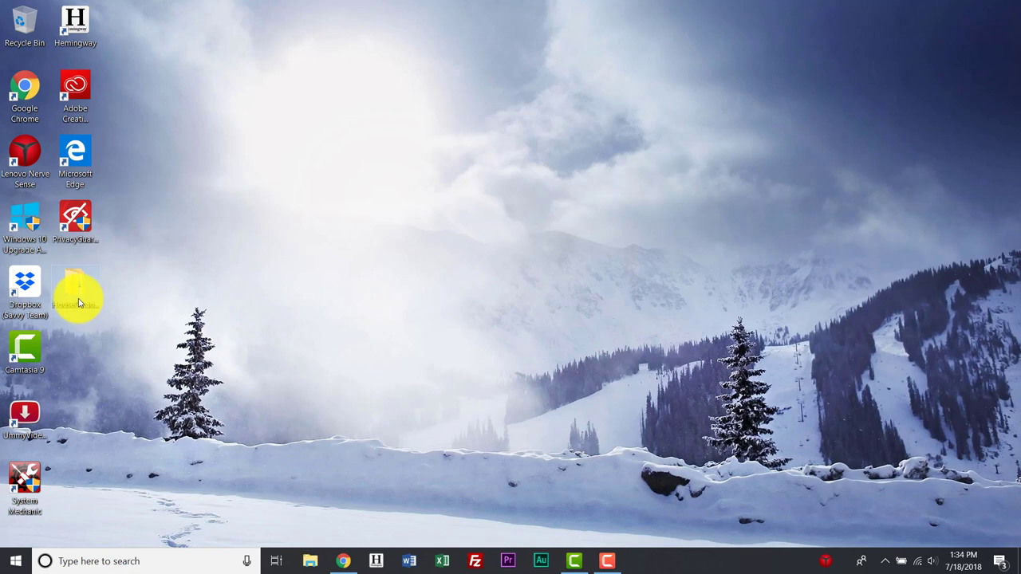
# - Review the Fan Page Art folder inside the desktop's HouseCleaning360.com folder, checking its Originals and Compressed subfolders
pyautogui.doubleClick(77, 296)
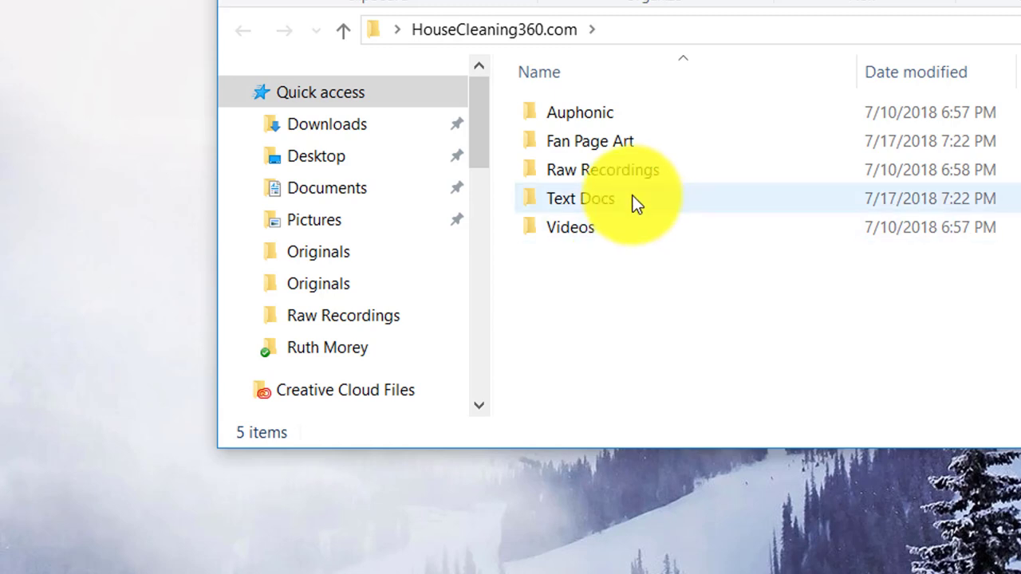
pyautogui.moveTo(625, 147)
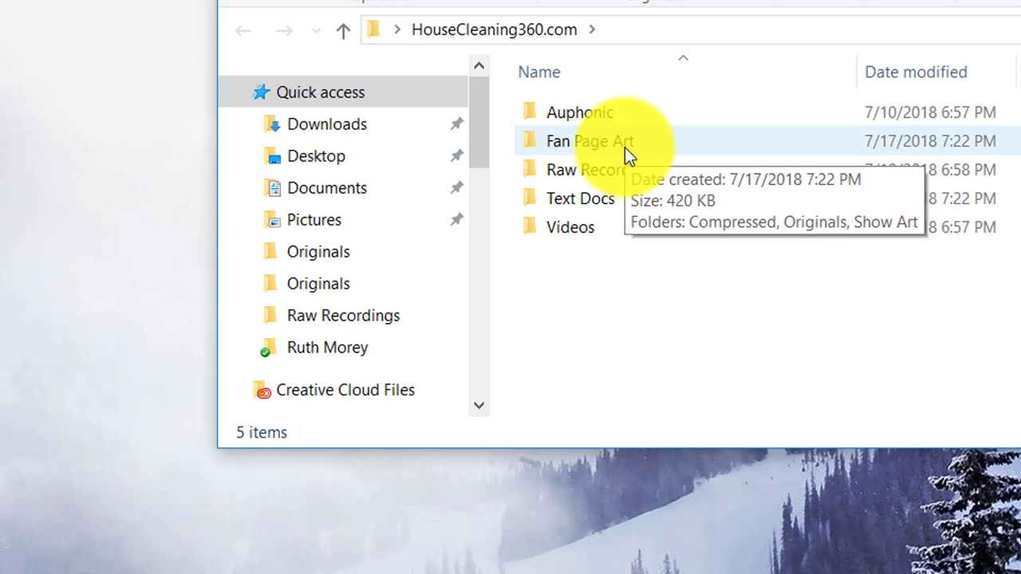
pyautogui.doubleClick(625, 148)
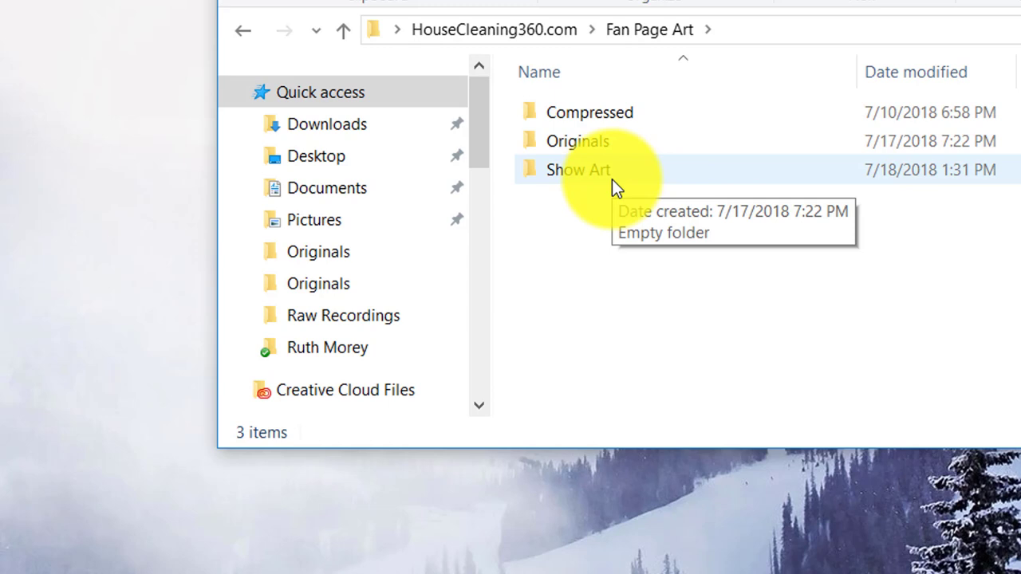
pyautogui.doubleClick(608, 149)
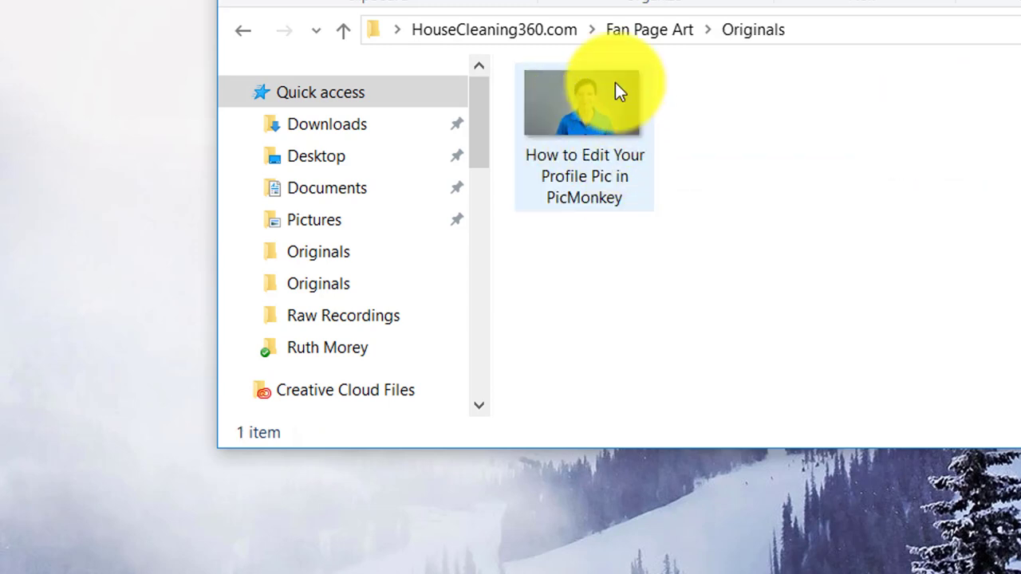
pyautogui.click(342, 30)
pyautogui.doubleClick(574, 114)
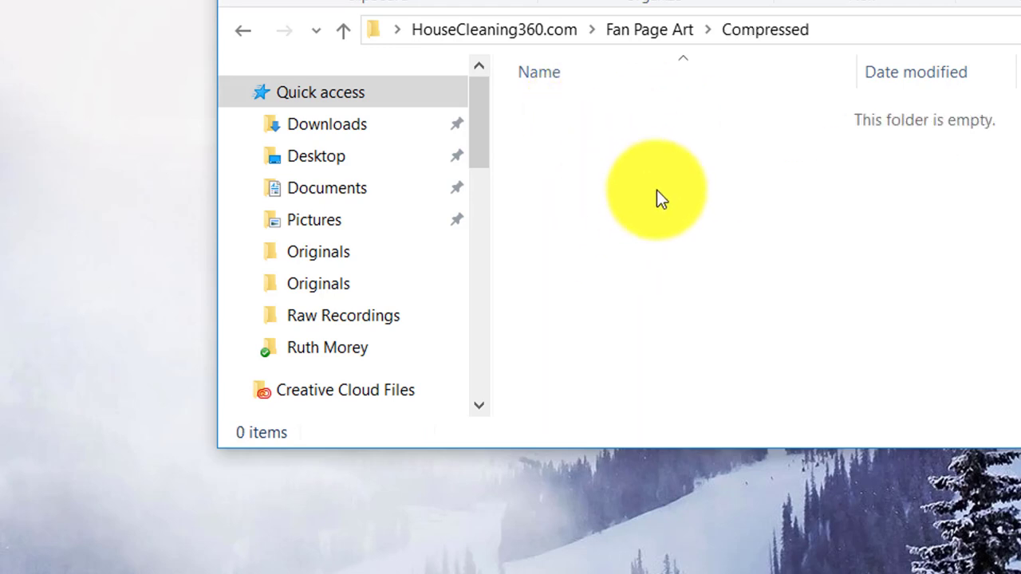
pyautogui.click(347, 40)
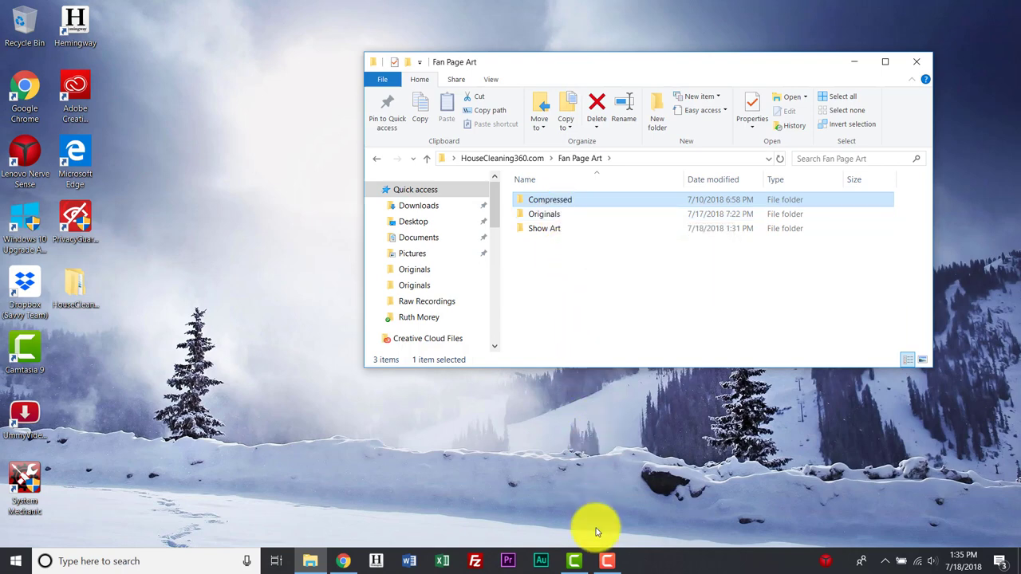
# - Switch to Chrome's incognito window, view PicMonkey's free trial sign-up page, and close the window's tabs
pyautogui.click(344, 560)
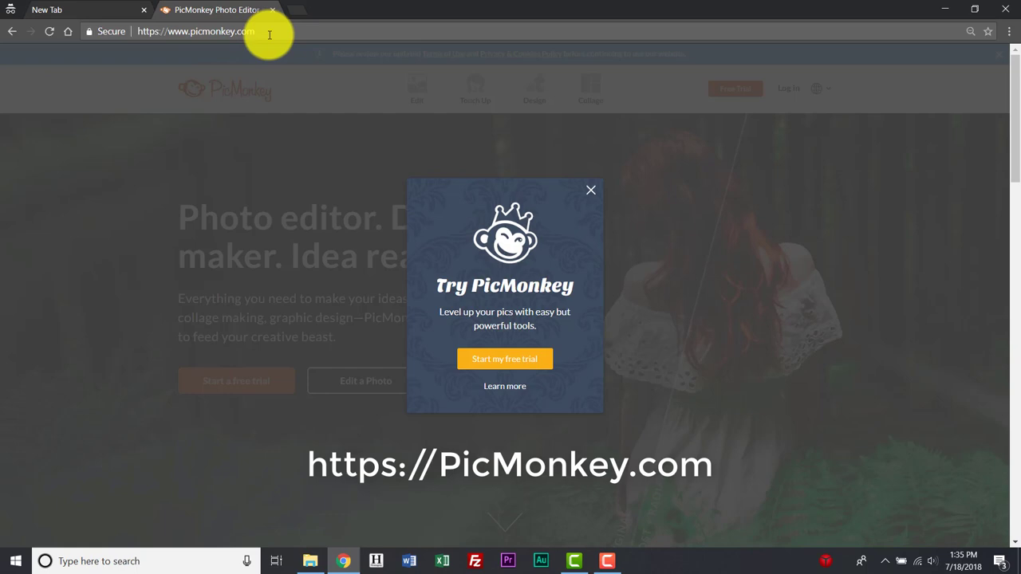
pyautogui.click(504, 359)
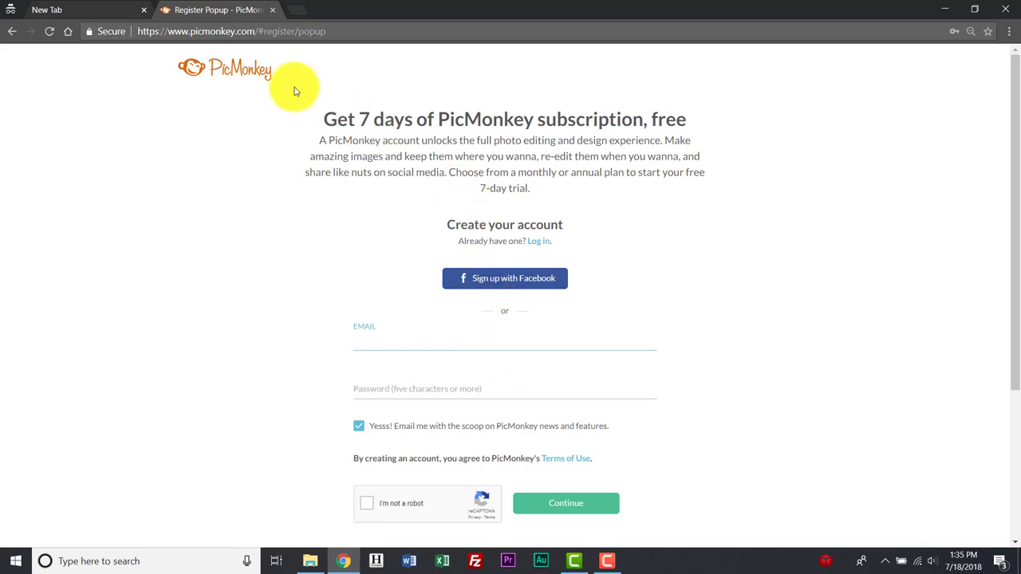
pyautogui.click(274, 10)
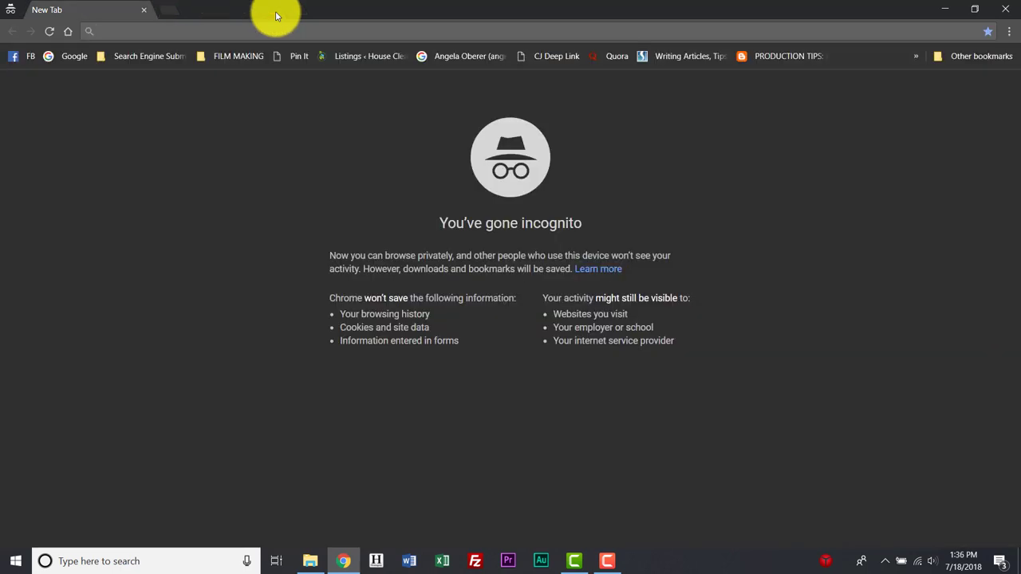
pyautogui.click(146, 10)
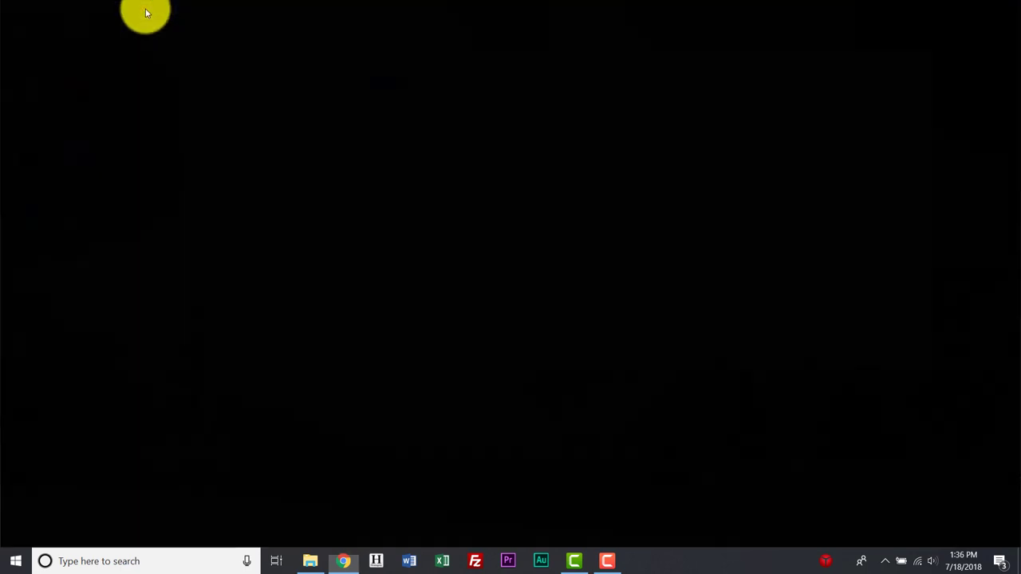
pyautogui.click(344, 560)
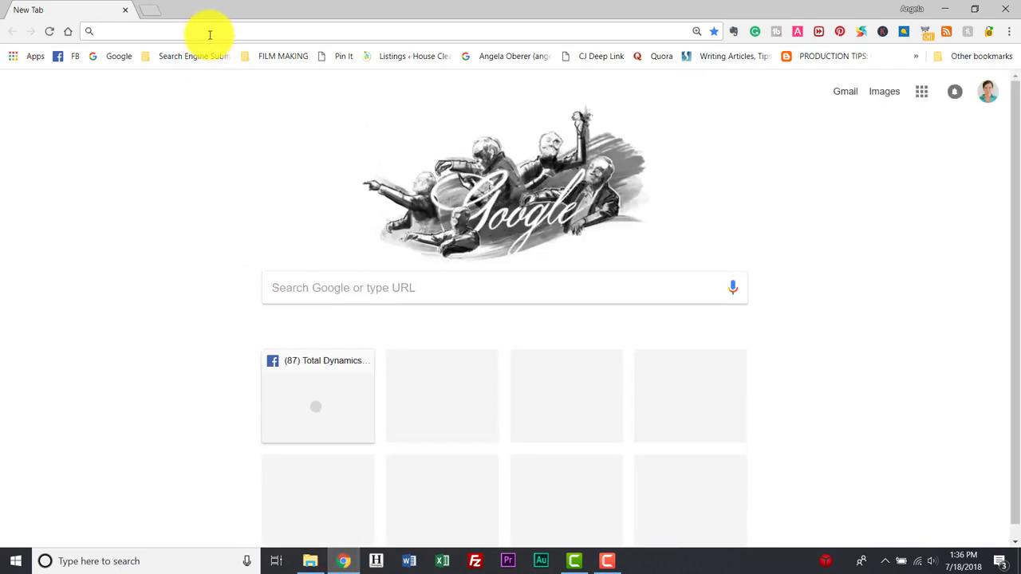
pyautogui.write('www.')
pyautogui.press('Return')
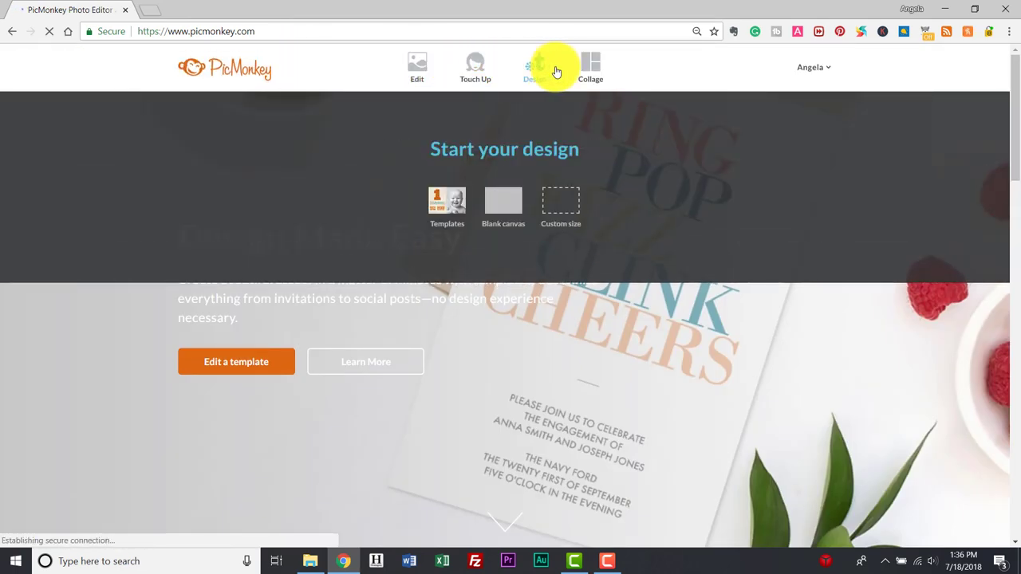
pyautogui.moveTo(600, 70)
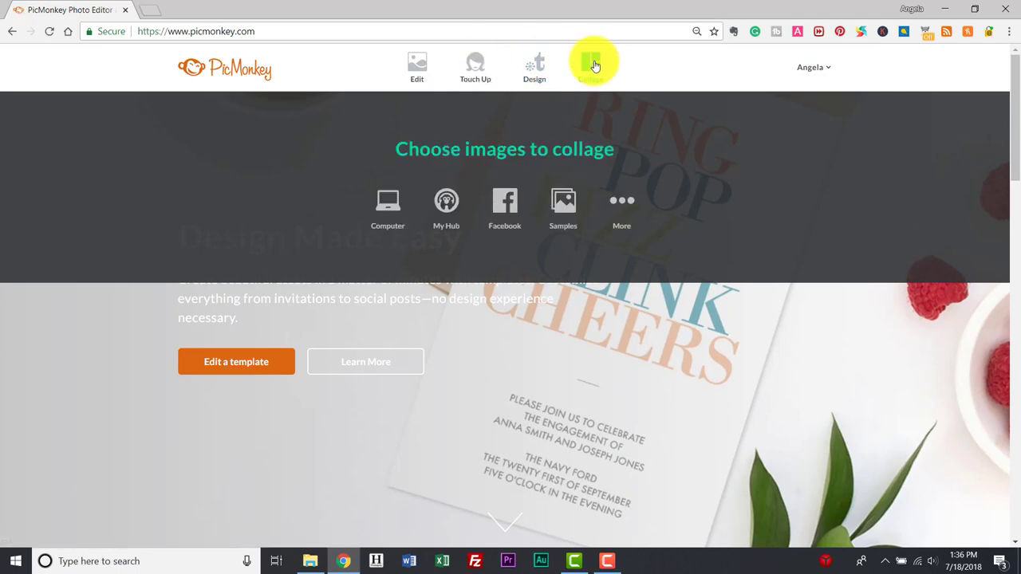
# - Open the image "How to Edit Your Profile Pic in PicMonkey" for editing from Desktop > HouseCleaning360.com > Fan Page Art > Originals
pyautogui.click(418, 68)
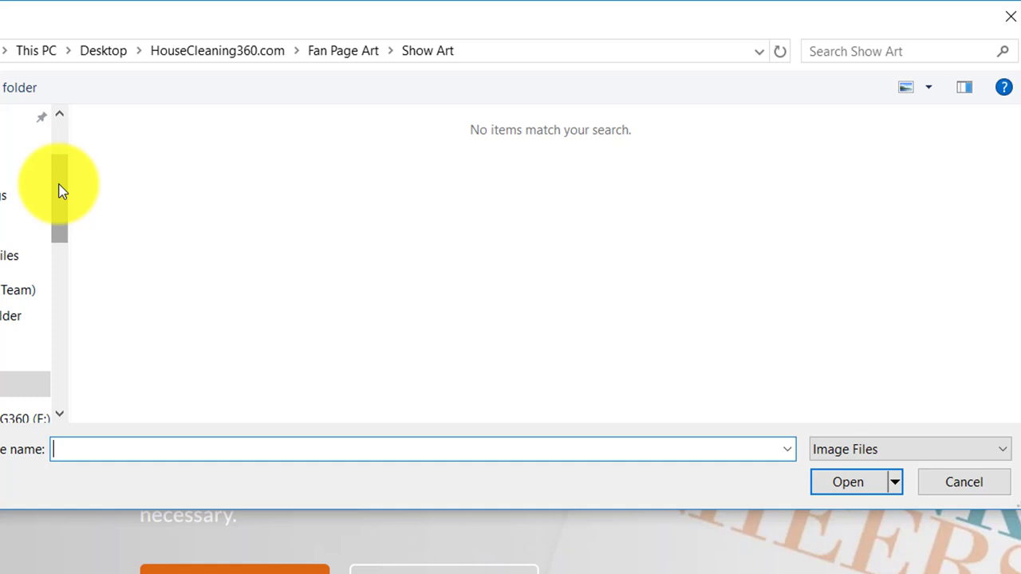
pyautogui.moveTo(63, 192); pyautogui.dragTo(56, 159)
pyautogui.click(4, 145)
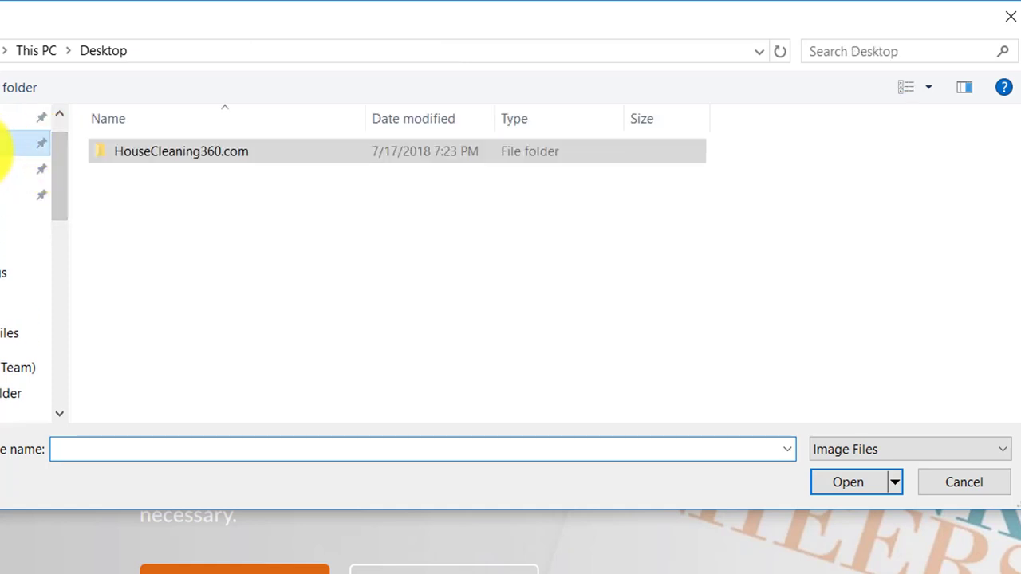
pyautogui.doubleClick(157, 163)
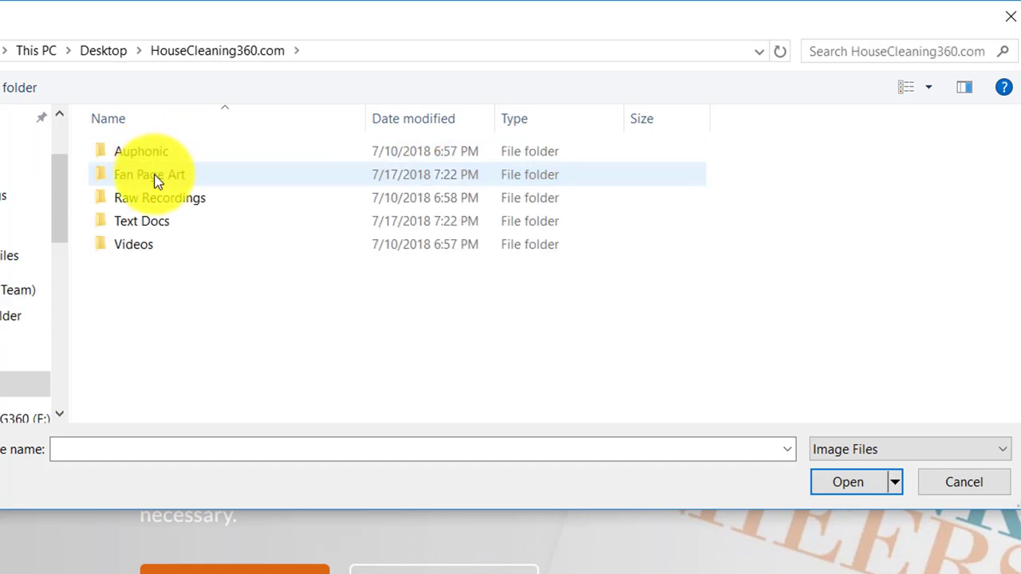
pyautogui.doubleClick(156, 180)
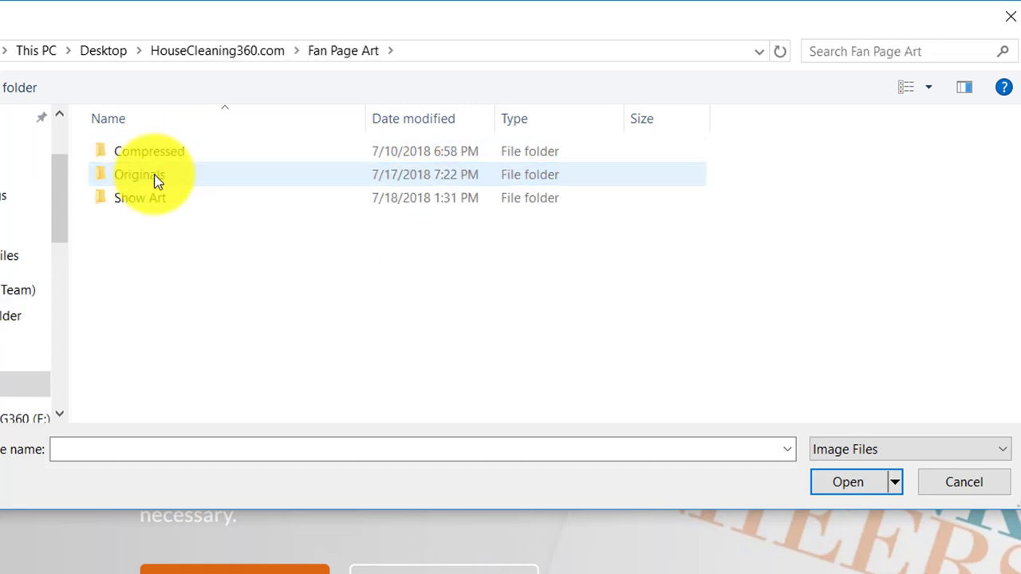
pyautogui.doubleClick(155, 182)
pyautogui.click(156, 182)
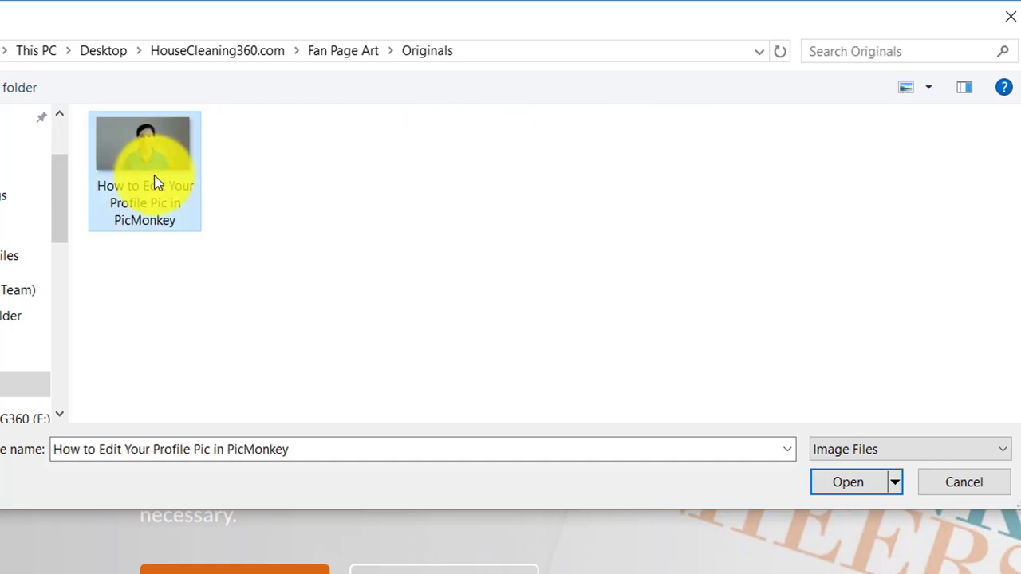
pyautogui.doubleClick(156, 182)
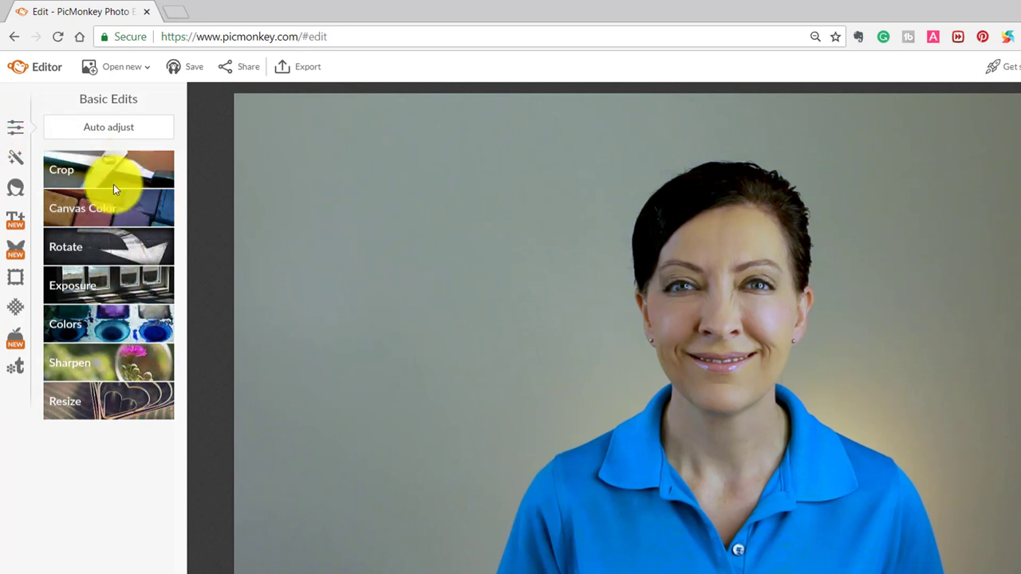
# - Auto-adjust the photo's exposure, set highlights to 13 and brightness to 5, and apply the changes
pyautogui.click(106, 285)
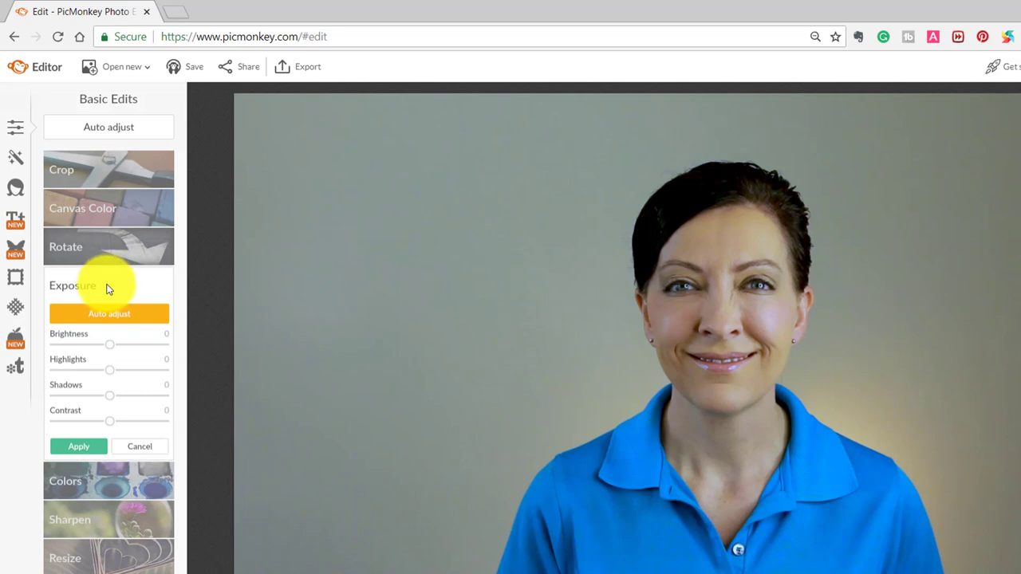
pyautogui.click(113, 313)
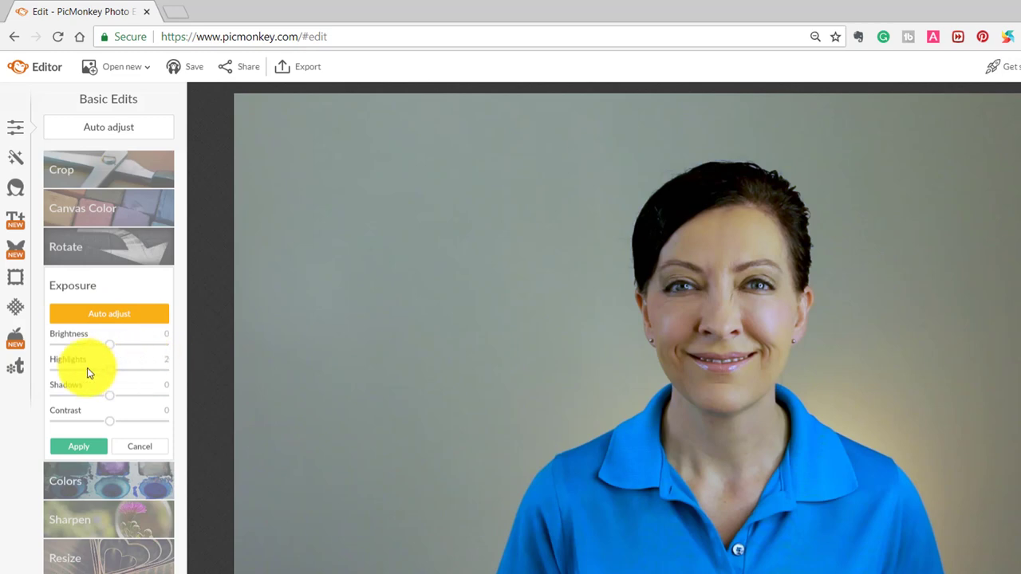
pyautogui.moveTo(111, 371)
pyautogui.mouseDown()
pyautogui.moveTo(134, 373)
pyautogui.moveTo(117, 375)
pyautogui.mouseUp()
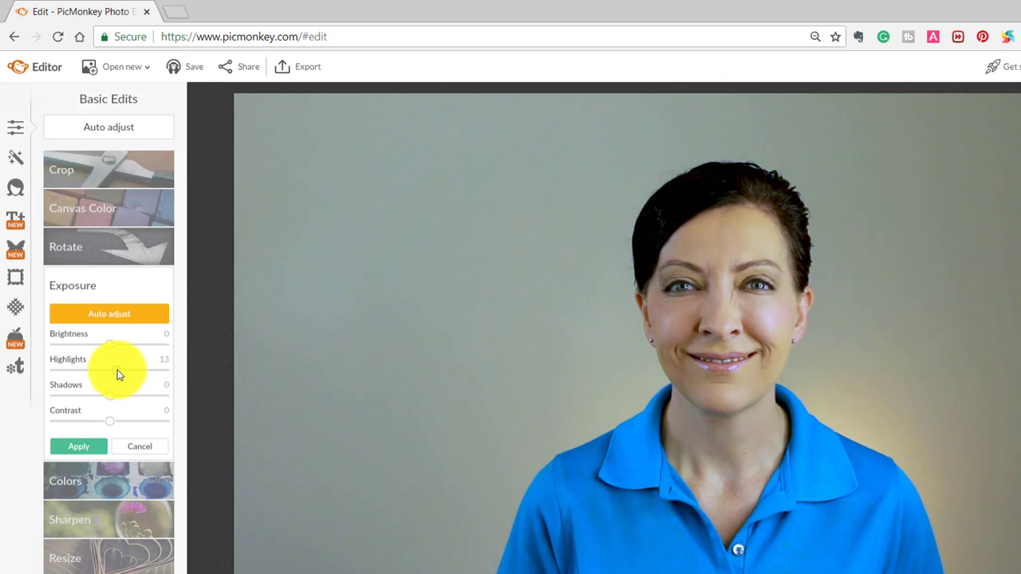
pyautogui.moveTo(111, 343); pyautogui.dragTo(115, 348)
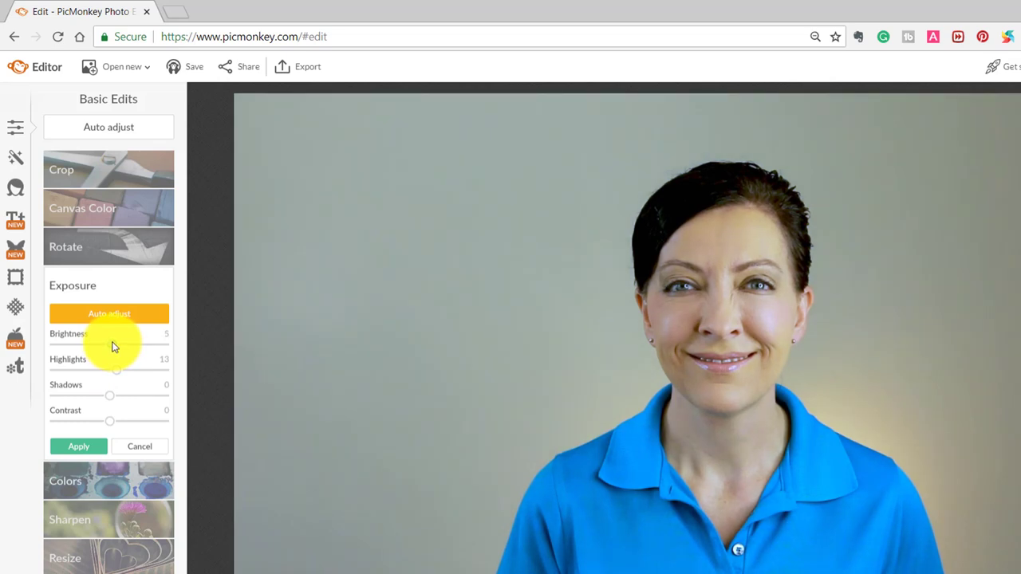
pyautogui.click(90, 447)
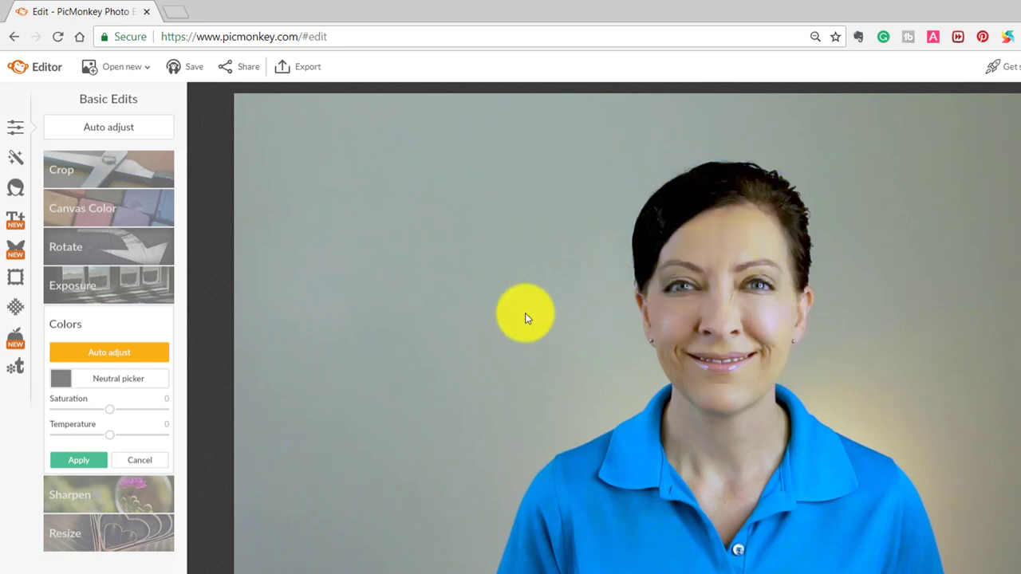
# - Adjust the photo's colors with saturation at 0 and temperature at 6
pyautogui.moveTo(111, 411)
pyautogui.mouseDown()
pyautogui.moveTo(141, 409)
pyautogui.moveTo(110, 412)
pyautogui.mouseUp()
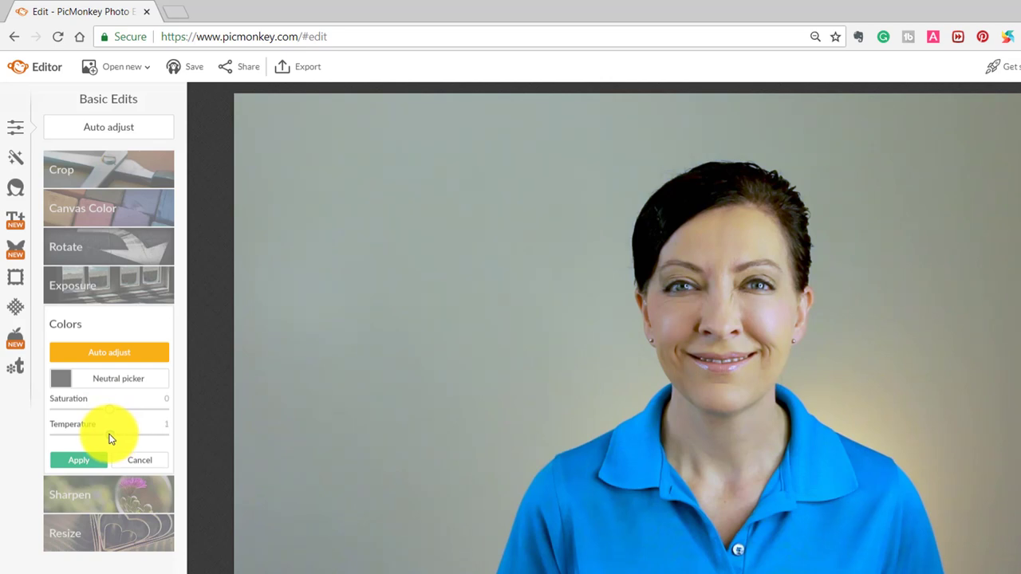
pyautogui.moveTo(110, 438); pyautogui.dragTo(114, 439)
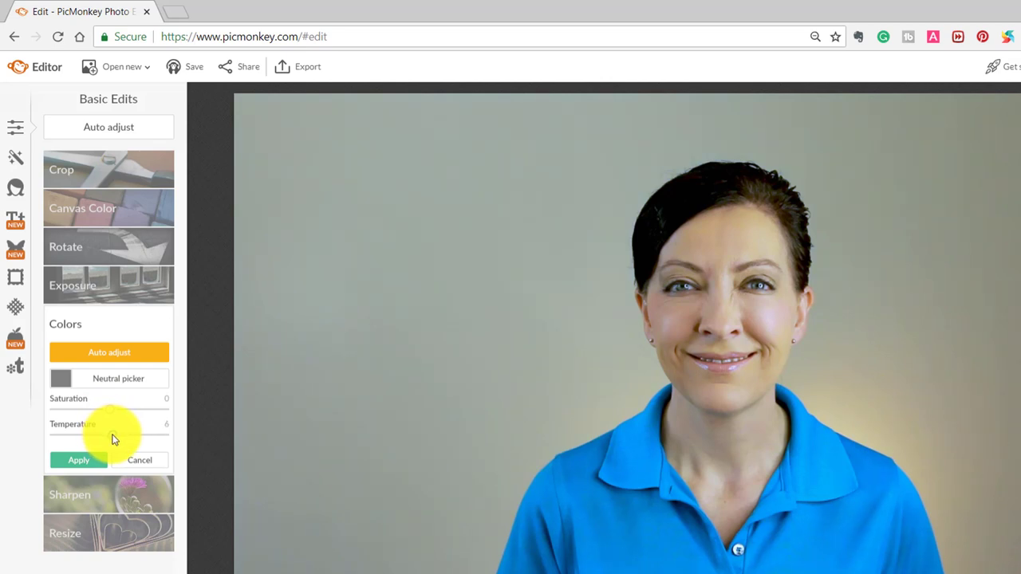
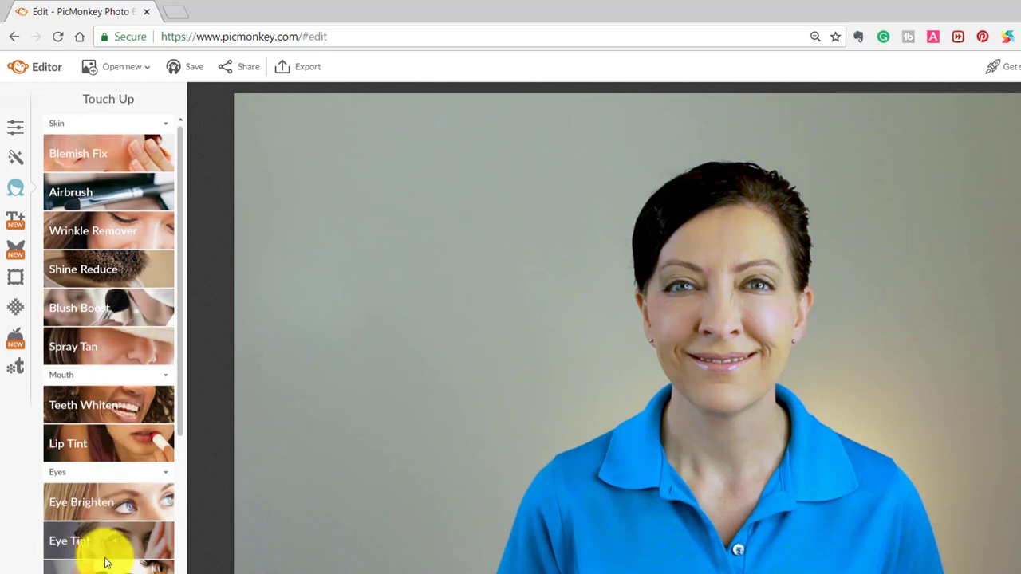
# - Smooth the skin on the face using Wrinkle Remover with brush size 47 and fade 42%, and apply it
pyautogui.click(103, 233)
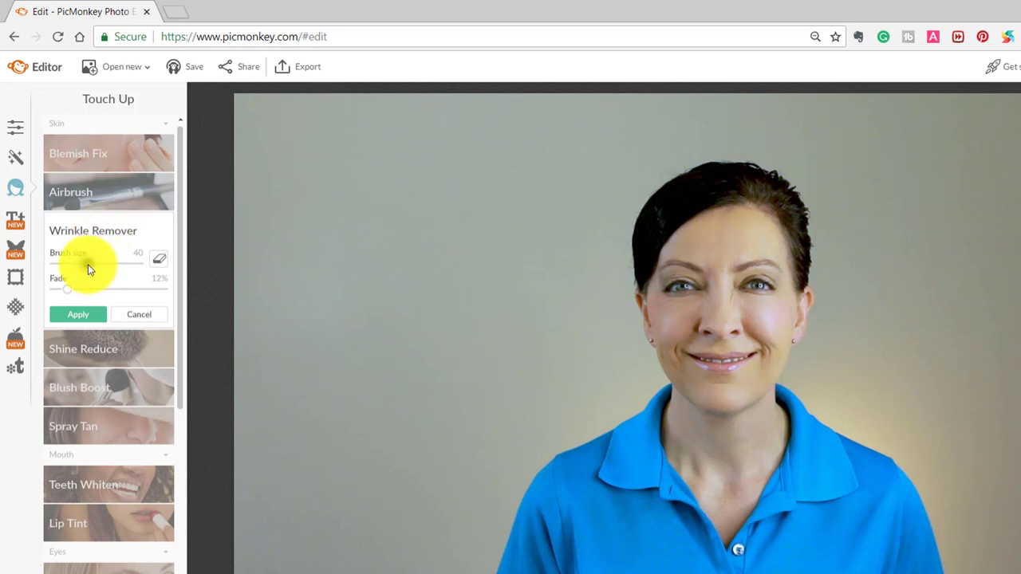
pyautogui.moveTo(88, 270)
pyautogui.mouseDown()
pyautogui.moveTo(112, 270)
pyautogui.moveTo(76, 261)
pyautogui.moveTo(92, 261)
pyautogui.mouseUp()
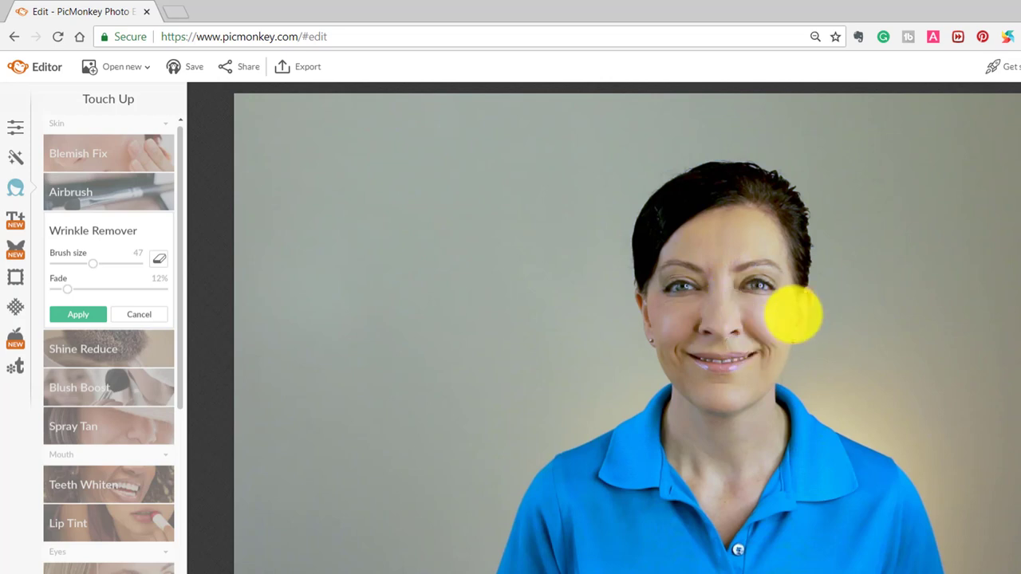
pyautogui.moveTo(670, 319)
pyautogui.mouseDown()
pyautogui.moveTo(690, 342)
pyautogui.moveTo(694, 379)
pyautogui.moveTo(704, 378)
pyautogui.moveTo(771, 281)
pyautogui.moveTo(724, 329)
pyautogui.moveTo(713, 271)
pyautogui.moveTo(729, 296)
pyautogui.moveTo(725, 374)
pyautogui.moveTo(670, 423)
pyautogui.mouseUp()
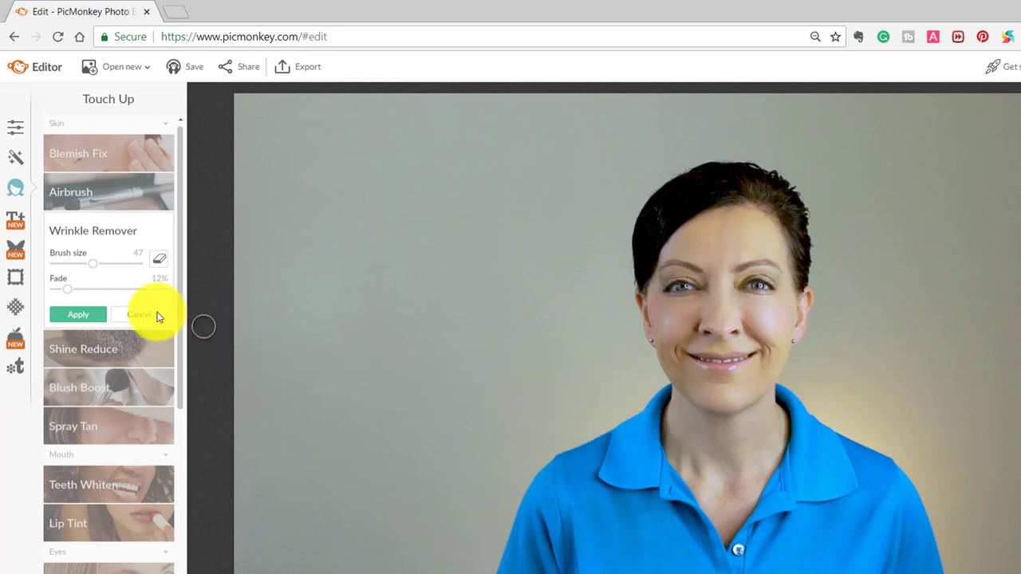
pyautogui.moveTo(65, 292); pyautogui.dragTo(169, 293)
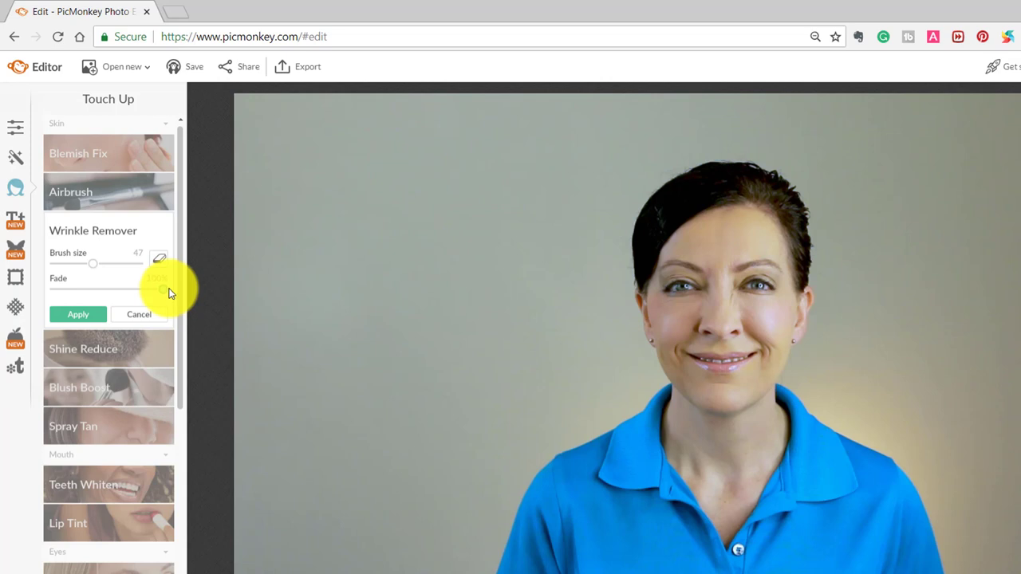
pyautogui.moveTo(170, 293); pyautogui.dragTo(119, 292)
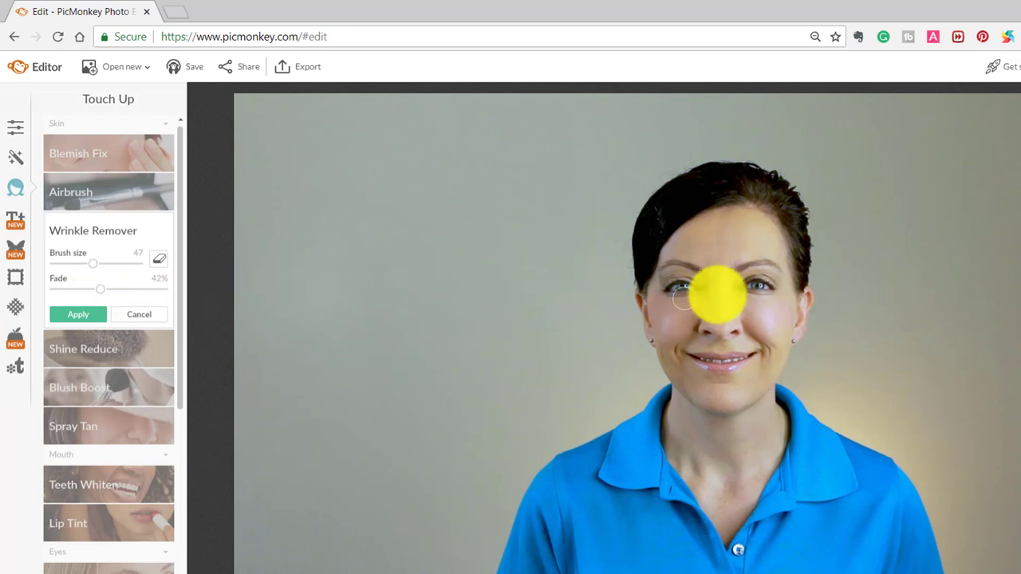
pyautogui.click(88, 318)
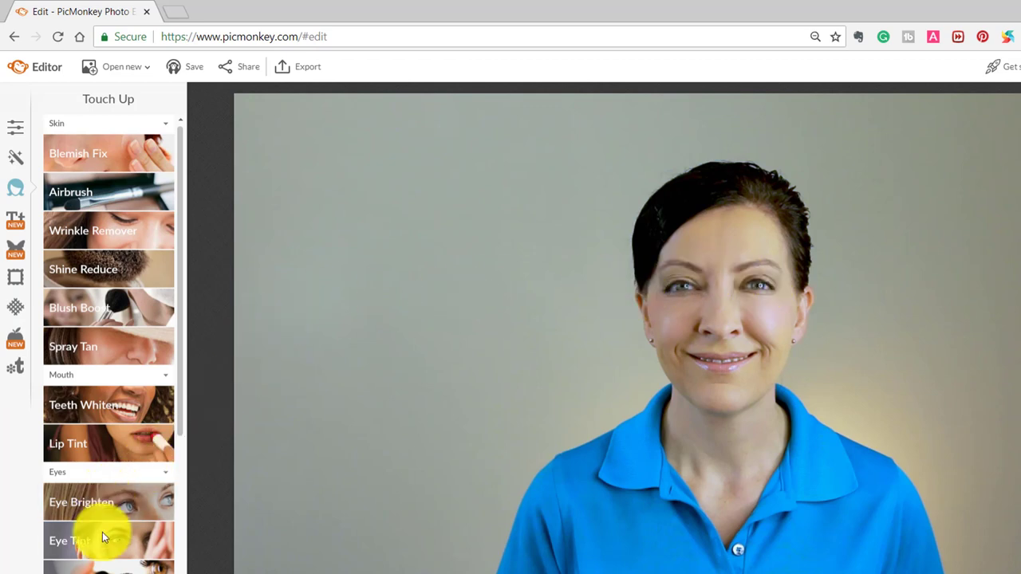
# - Brighten the eyes using Eye Brighten with lighten at 8% and brush size 17, and apply it
pyautogui.click(107, 497)
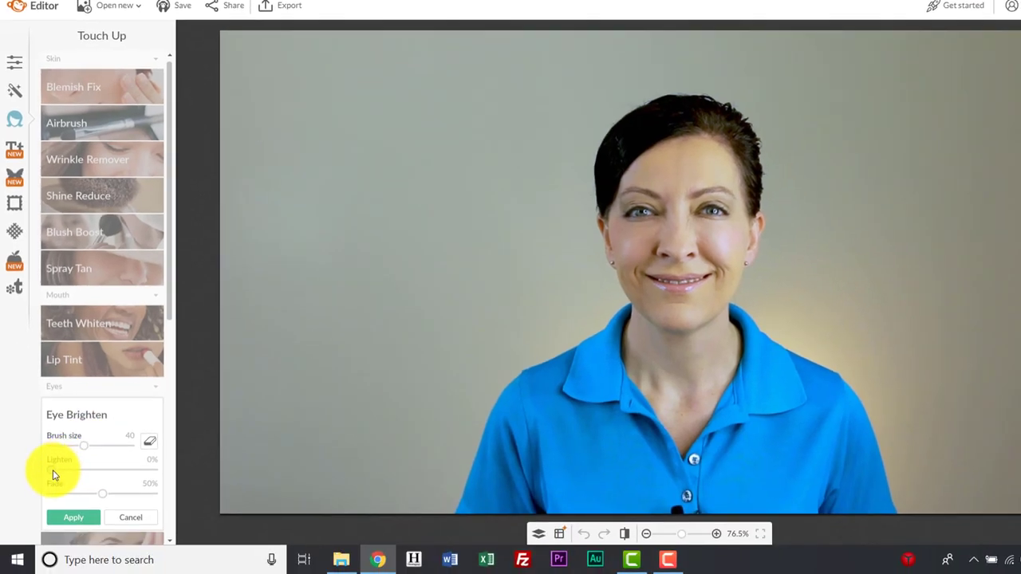
pyautogui.moveTo(57, 475); pyautogui.dragTo(62, 476)
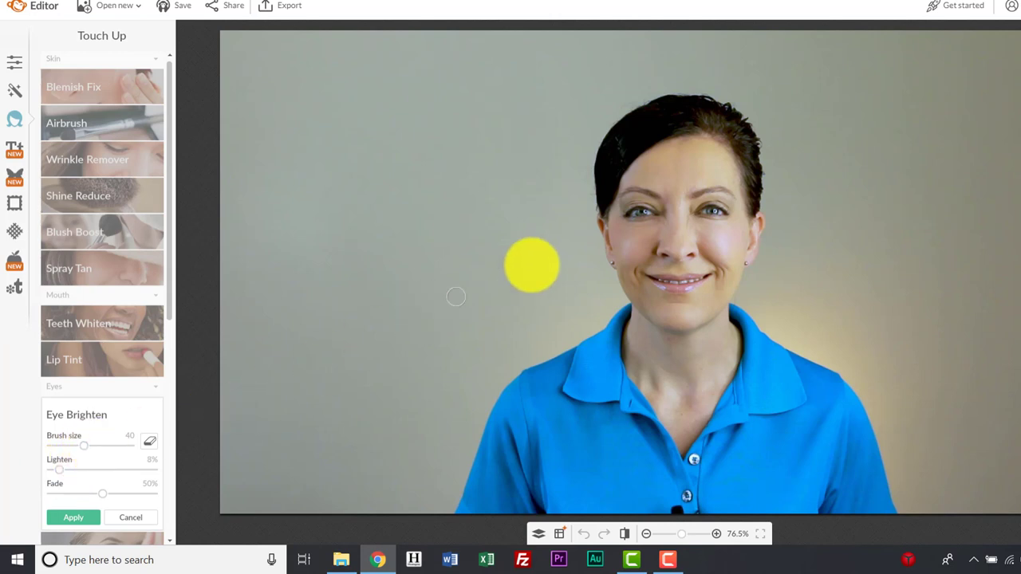
pyautogui.moveTo(647, 214); pyautogui.dragTo(630, 214)
pyautogui.moveTo(84, 446); pyautogui.dragTo(67, 449)
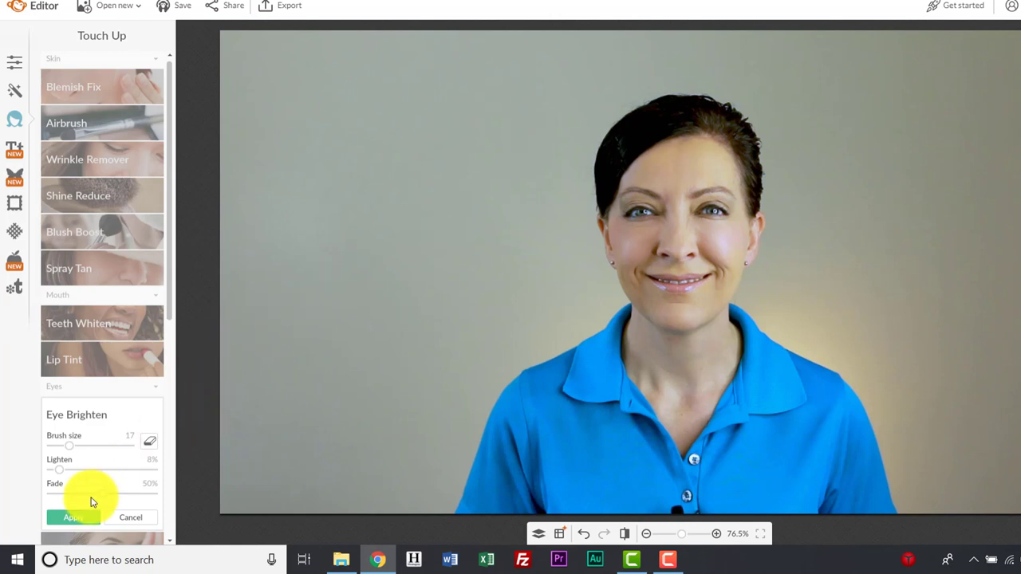
pyautogui.click(78, 518)
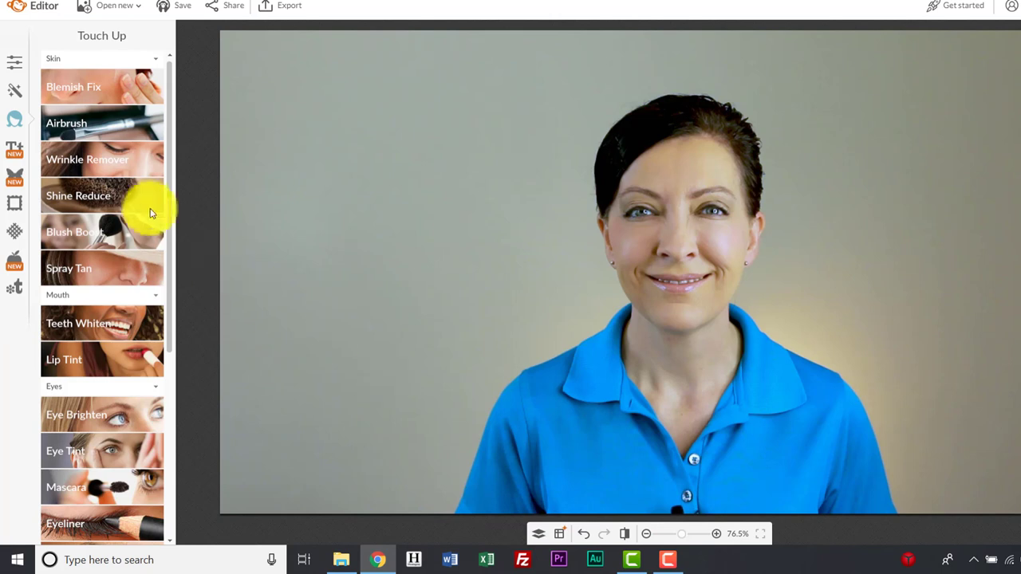
# - Crop the photo around the head and shoulders to about 1143 x 979 with no fixed proportions, and apply the crop
pyautogui.click(11, 66)
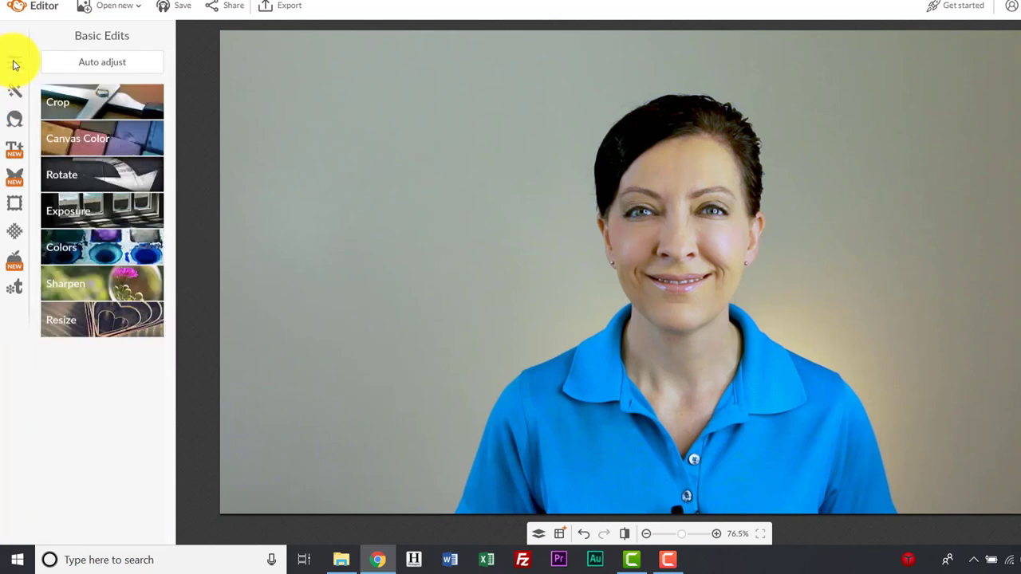
pyautogui.click(80, 99)
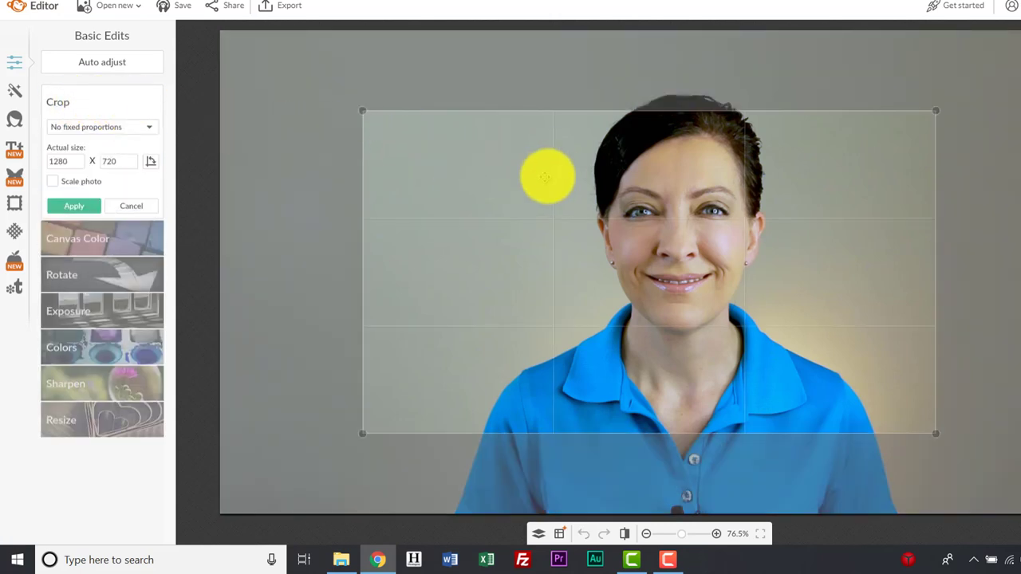
pyautogui.moveTo(547, 173); pyautogui.dragTo(580, 128)
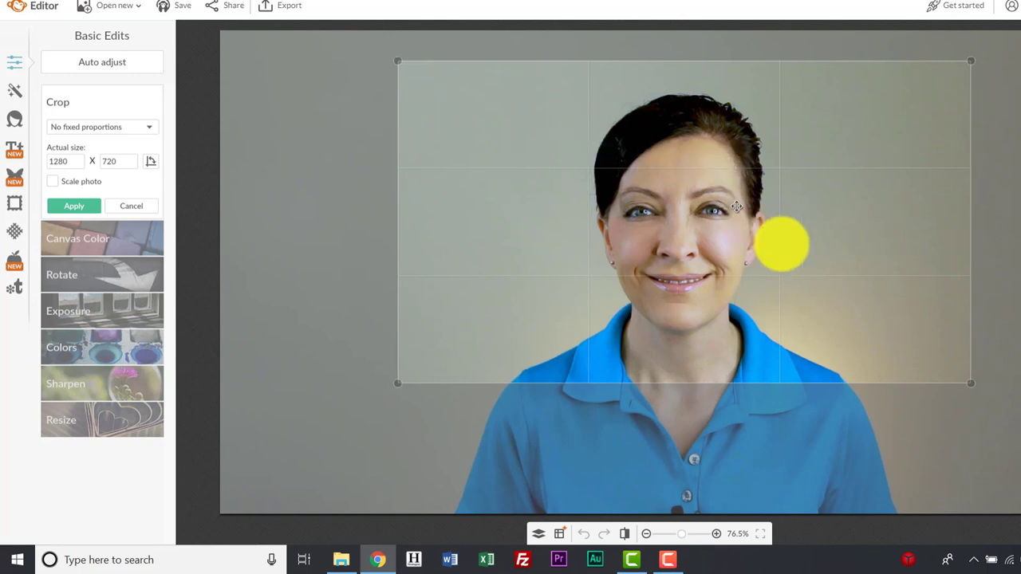
pyautogui.moveTo(768, 384); pyautogui.dragTo(755, 497)
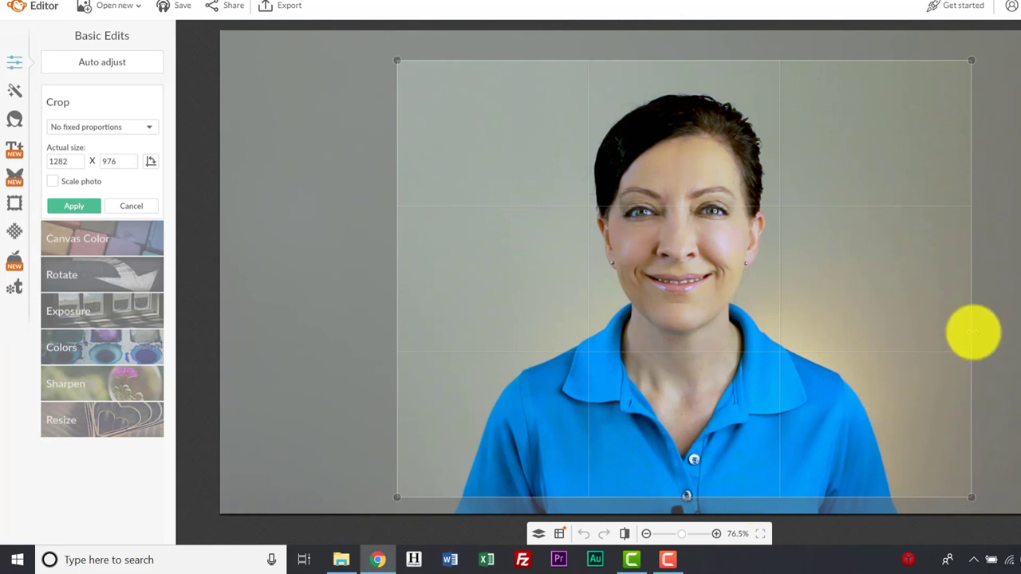
pyautogui.moveTo(971, 334); pyautogui.dragTo(939, 332)
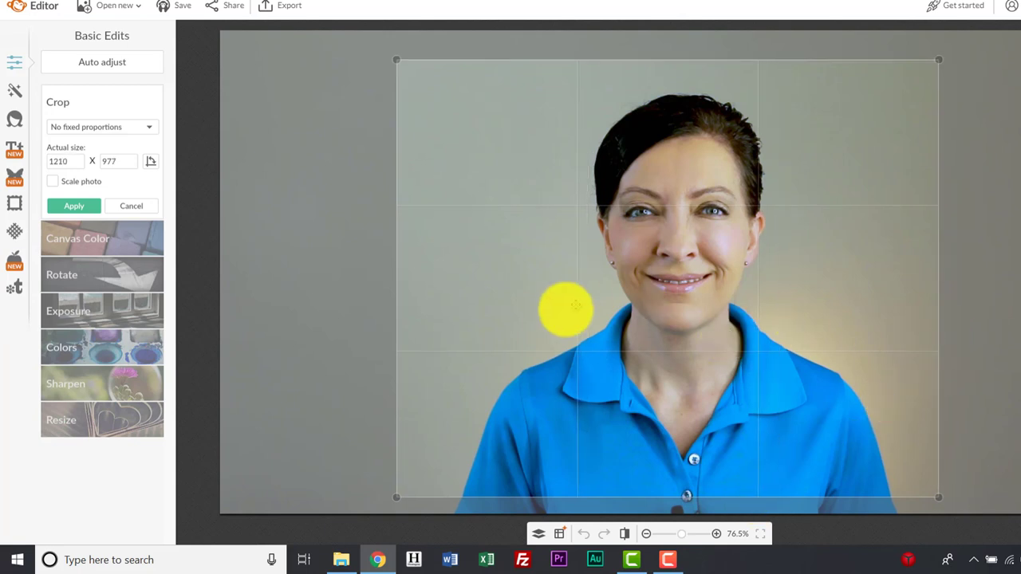
pyautogui.moveTo(397, 304); pyautogui.dragTo(427, 301)
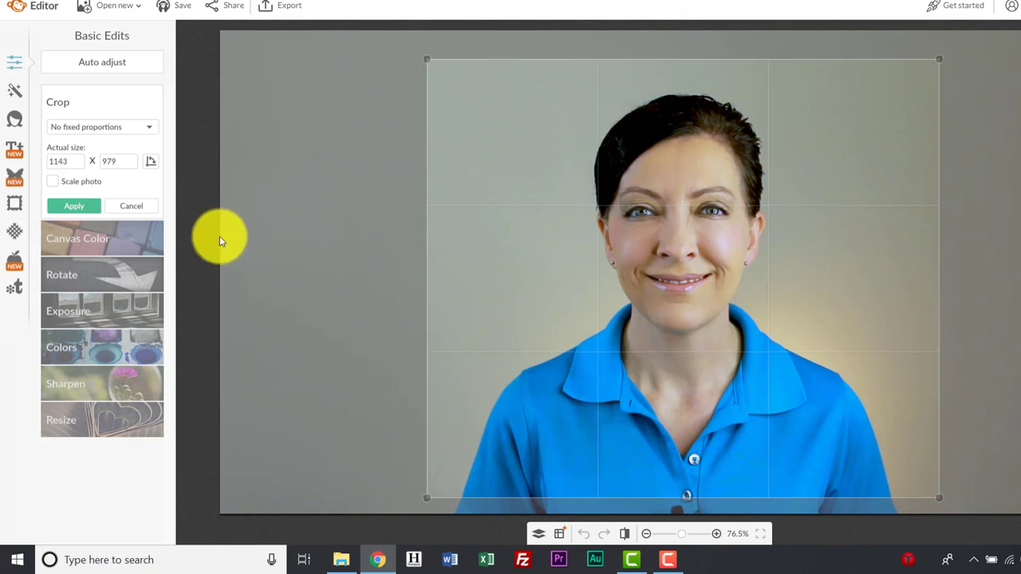
pyautogui.click(74, 207)
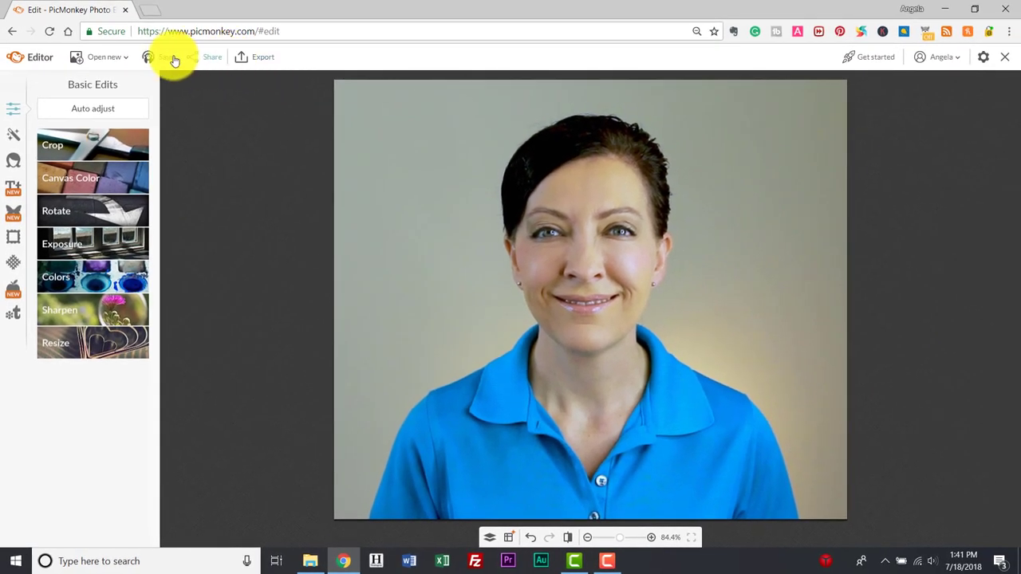
# - Export the cropped photo to the computer as a JPG and choose Fan Page Art > Show Art as the destination folder
pyautogui.click(172, 61)
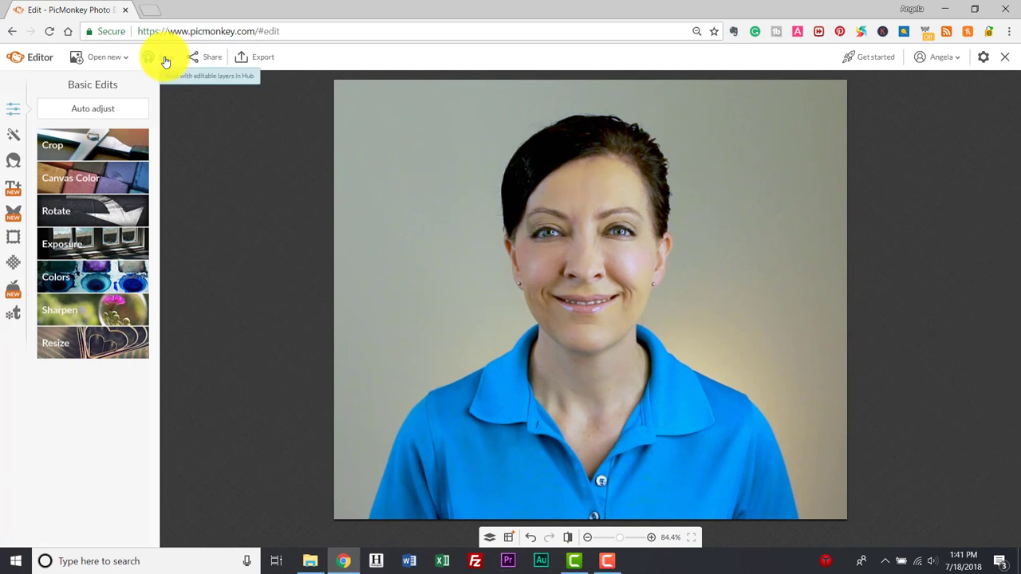
pyautogui.click(255, 57)
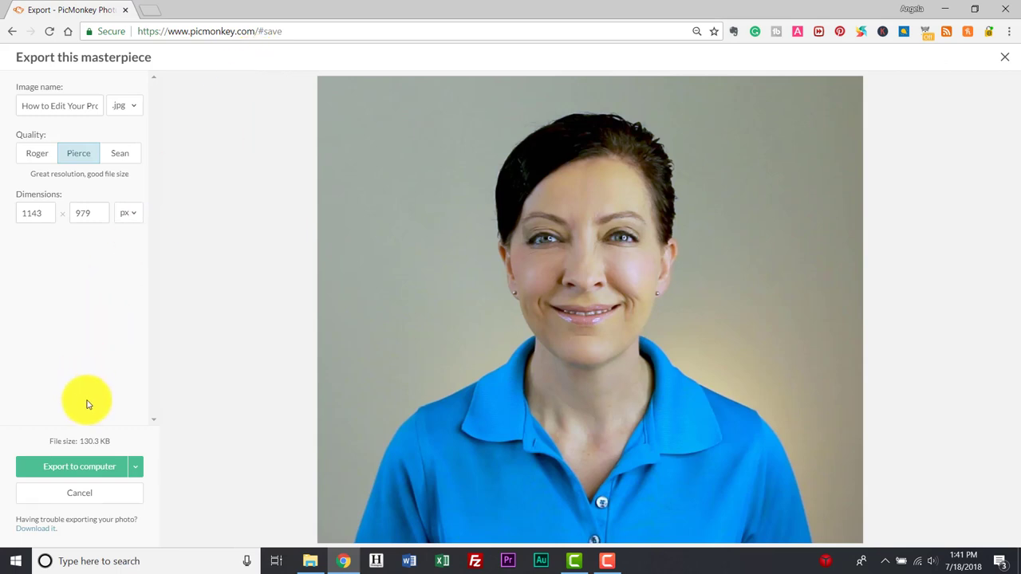
pyautogui.click(90, 474)
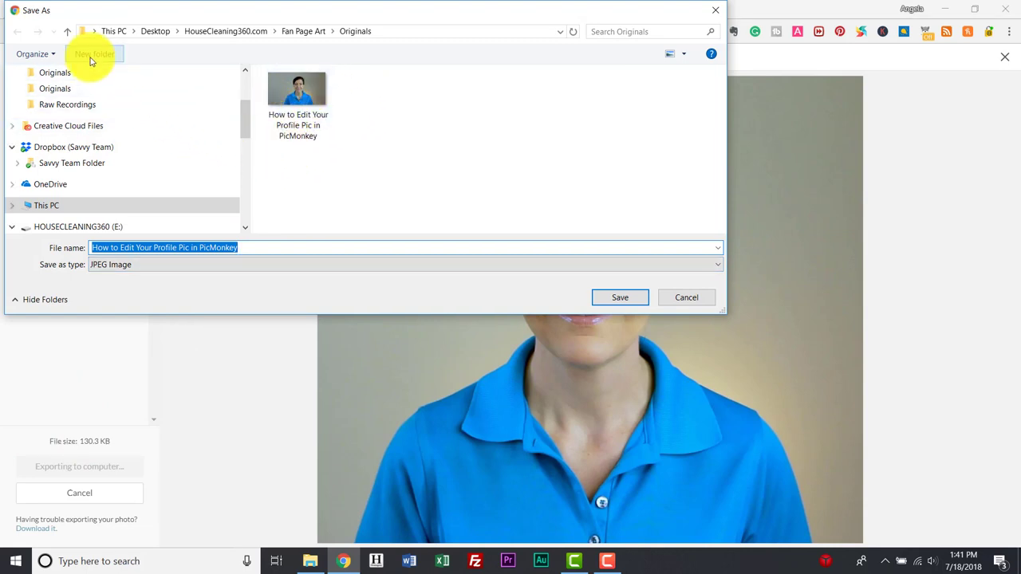
pyautogui.click(69, 33)
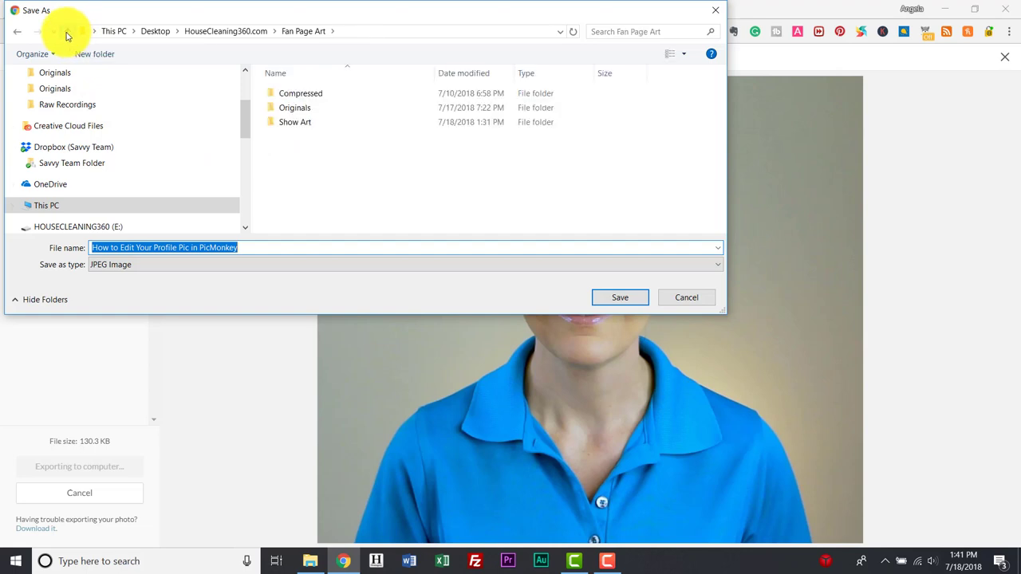
pyautogui.doubleClick(305, 123)
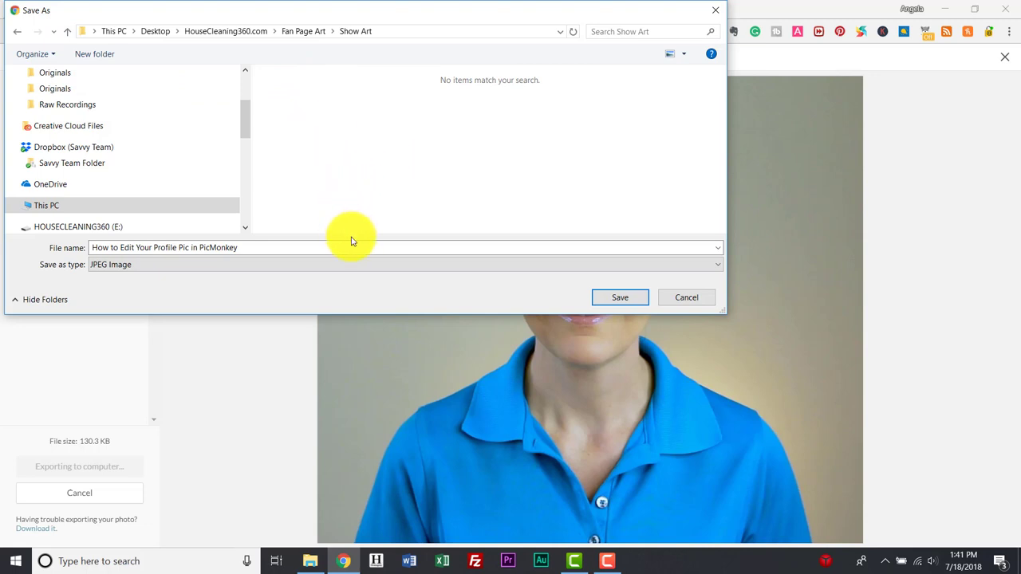
# - Name the JPEG file with the subject's first name followed by "Headshot Square" and save it
pyautogui.click(441, 248)
pyautogui.write('Ang')
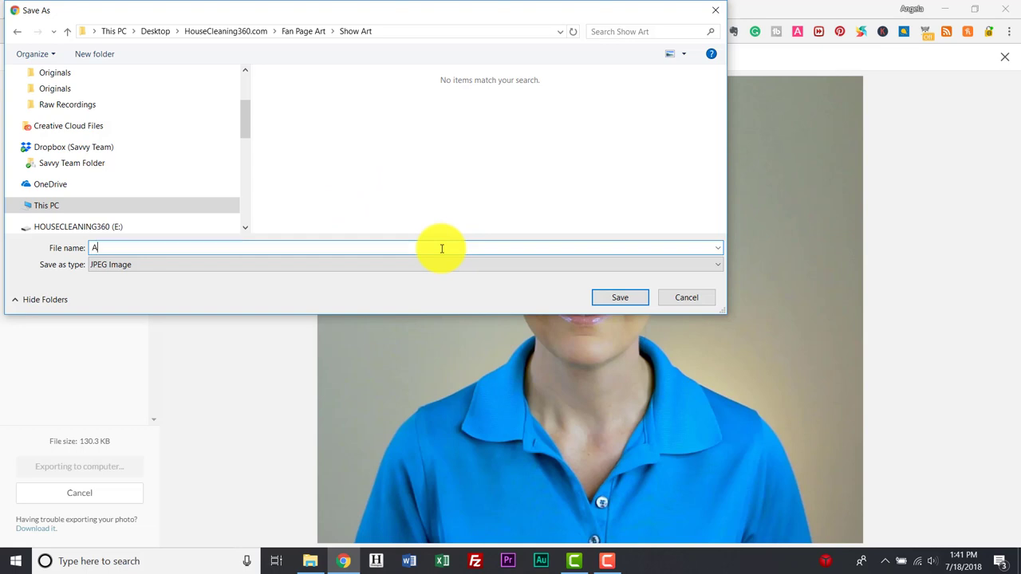
pyautogui.press('BackSpace')
pyautogui.press('BackSpace')
pyautogui.write('ngela Headshot Square')
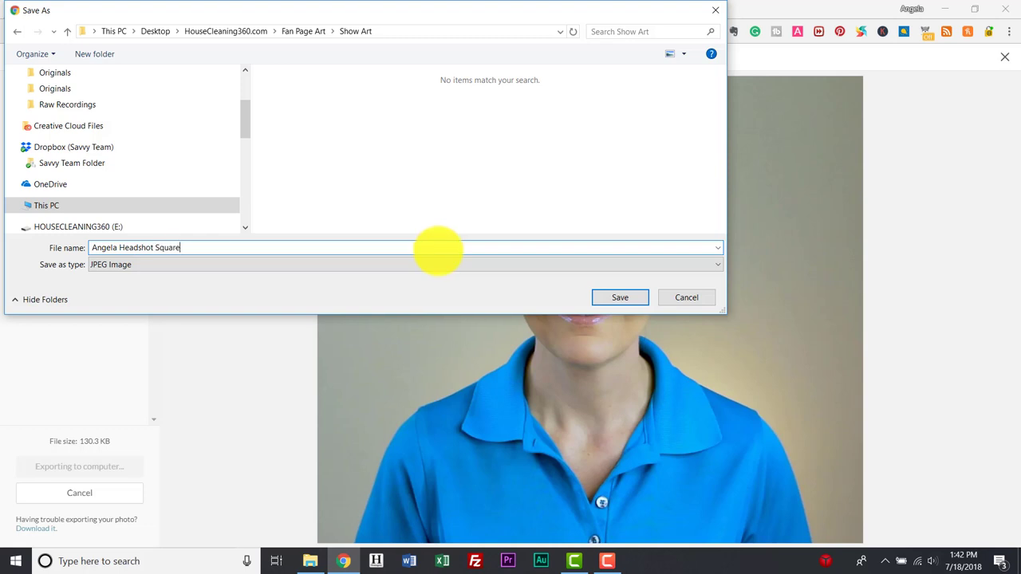
pyautogui.click(625, 297)
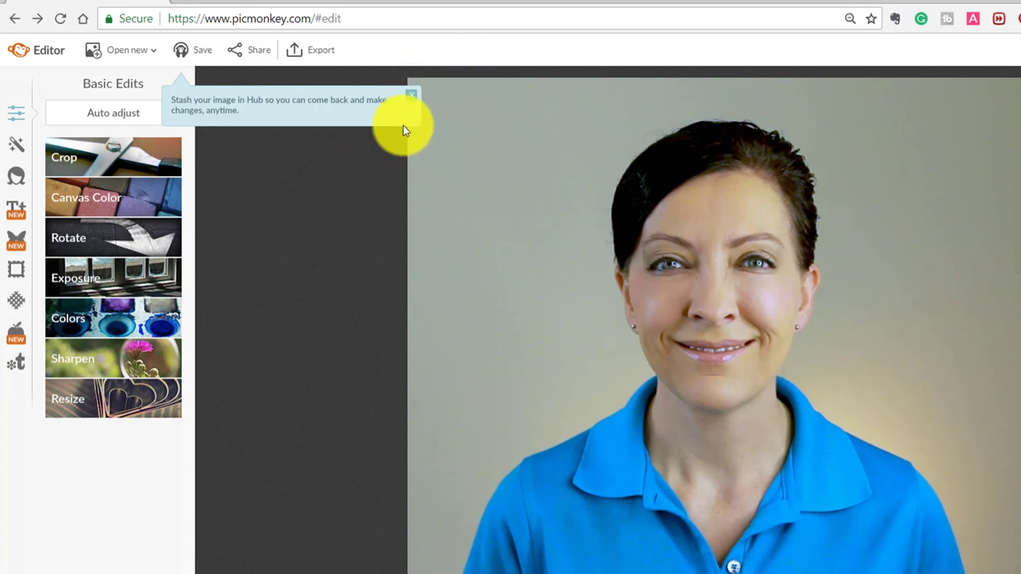
# - Try the Polaroid Frame, Simple Edge and Photo Corners frames on the cropped photo
pyautogui.click(16, 272)
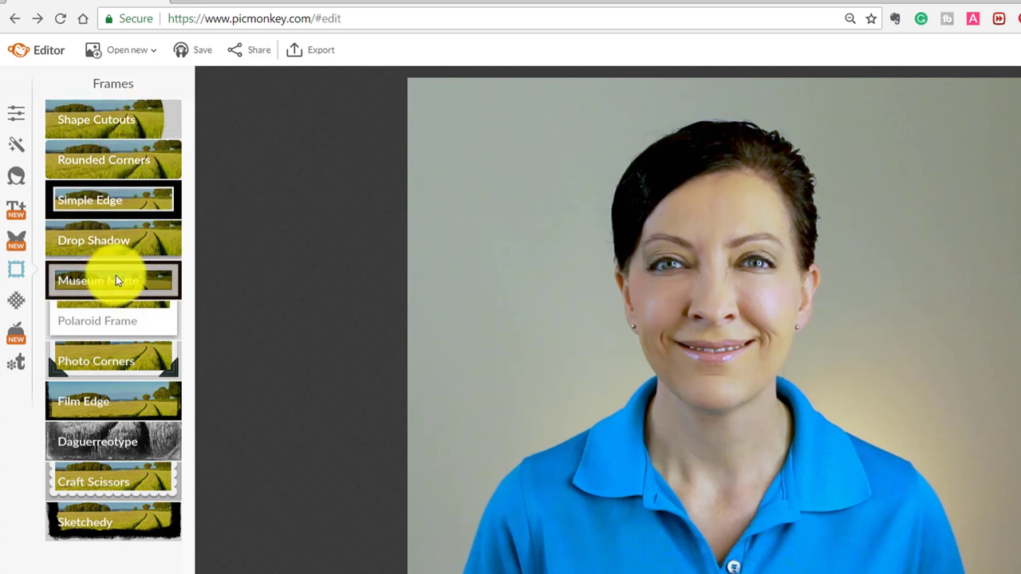
pyautogui.click(114, 322)
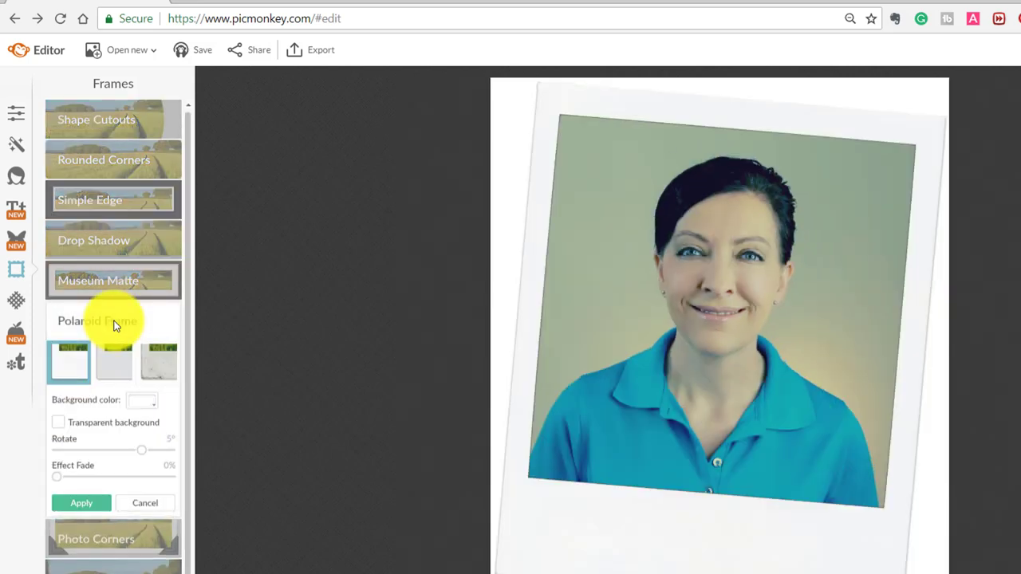
pyautogui.click(117, 199)
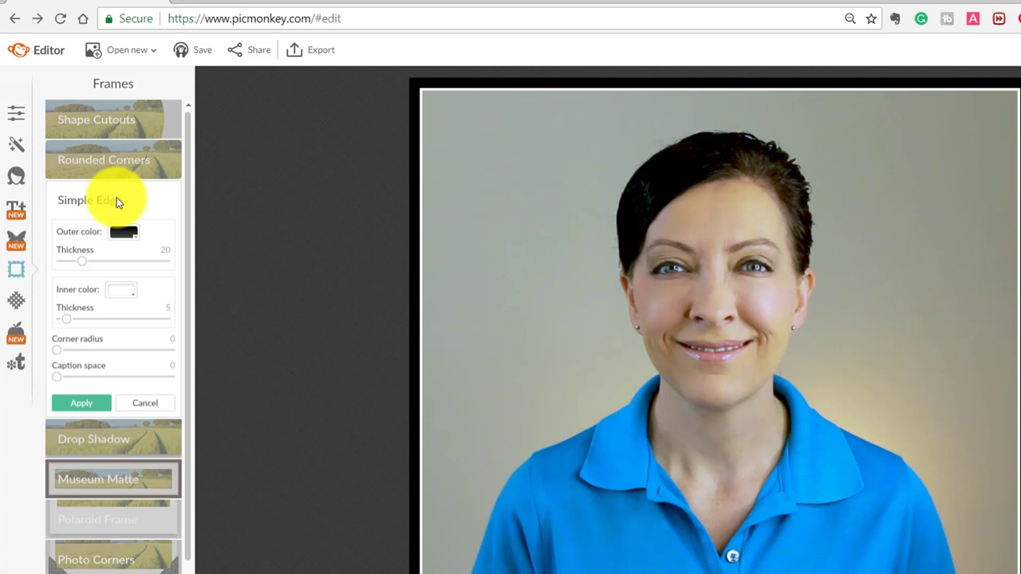
pyautogui.click(116, 555)
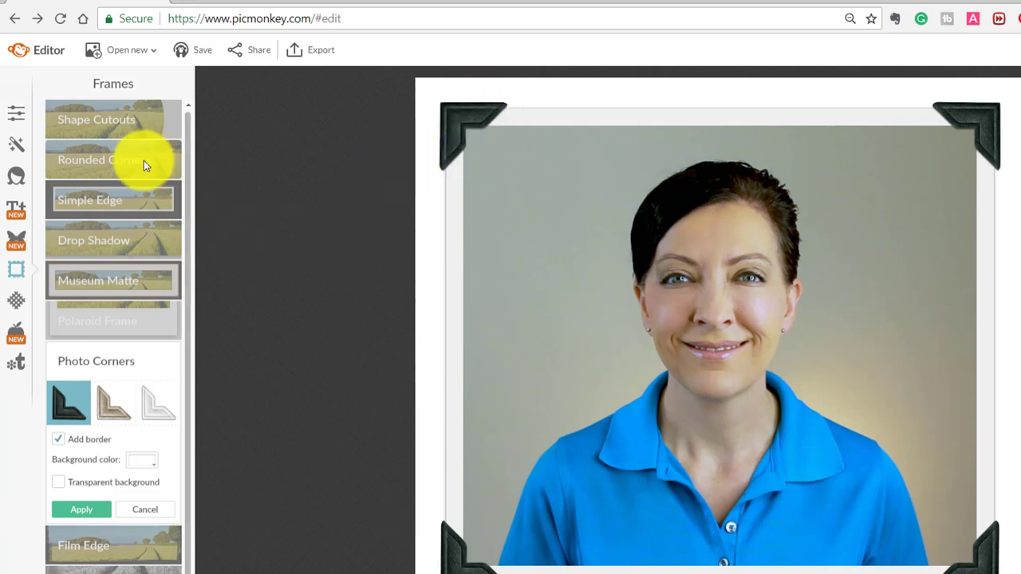
# - Cut the photo out as a circle with Shape Cutouts at 70% size and a transparent background, and apply it
pyautogui.click(120, 118)
pyautogui.click(121, 119)
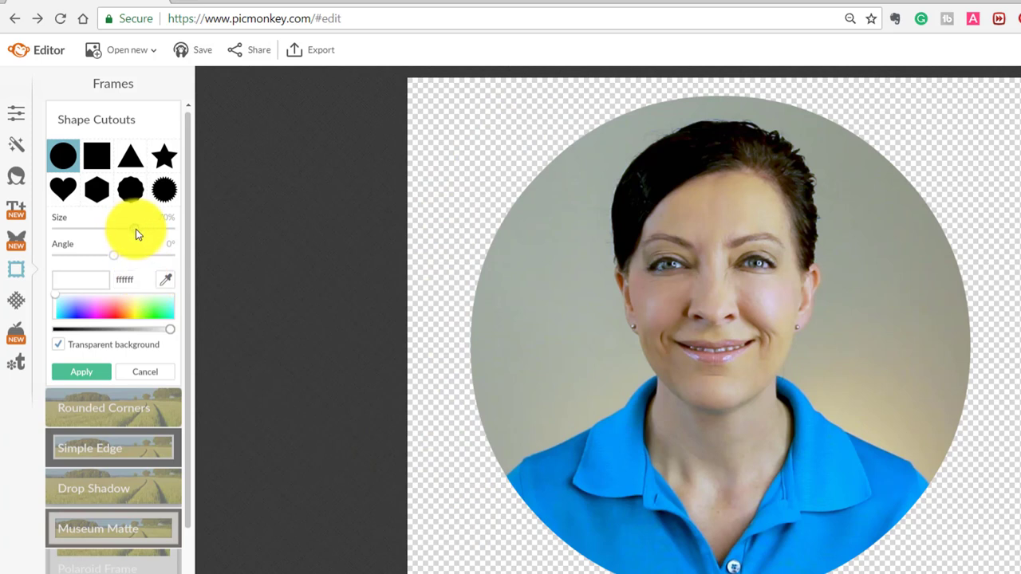
pyautogui.moveTo(136, 229); pyautogui.dragTo(134, 226)
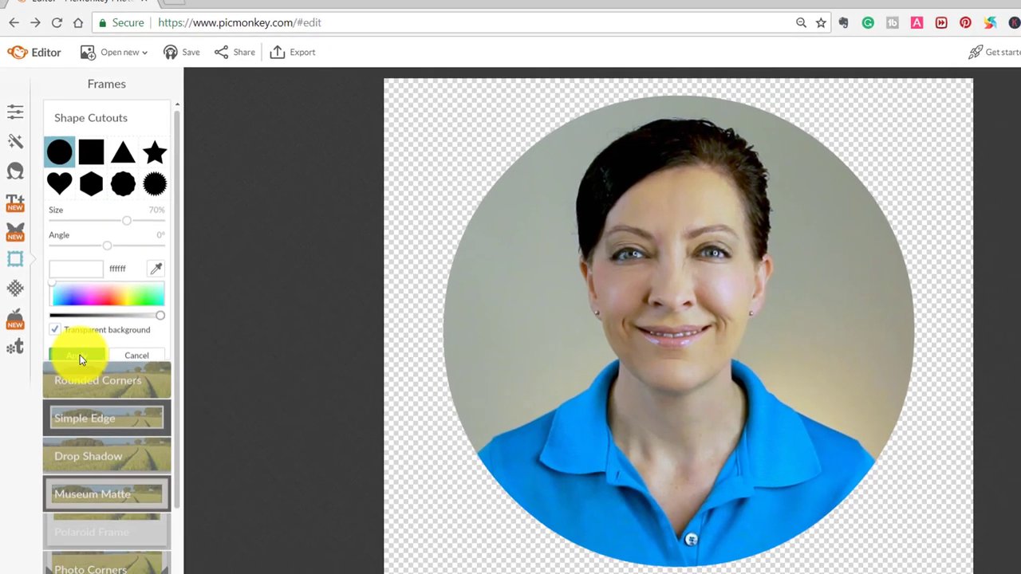
pyautogui.click(80, 356)
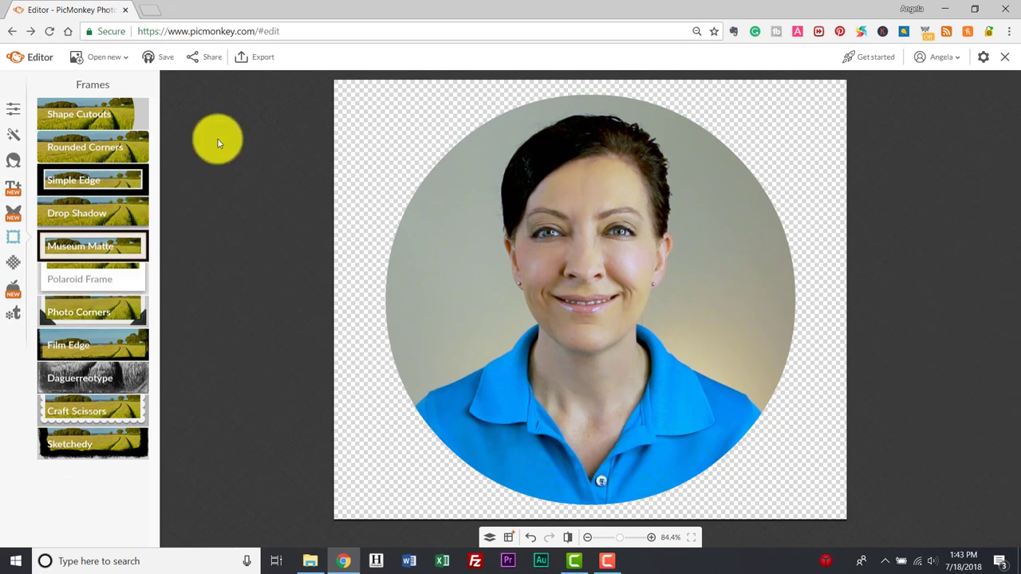
# - Export the circular photo to the computer in PNG format
pyautogui.click(266, 64)
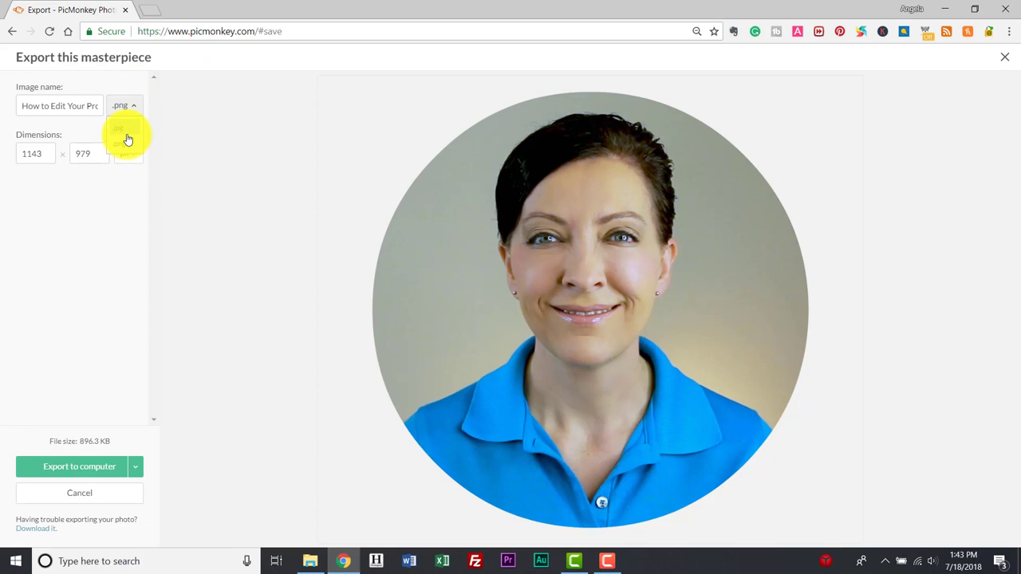
pyautogui.click(125, 107)
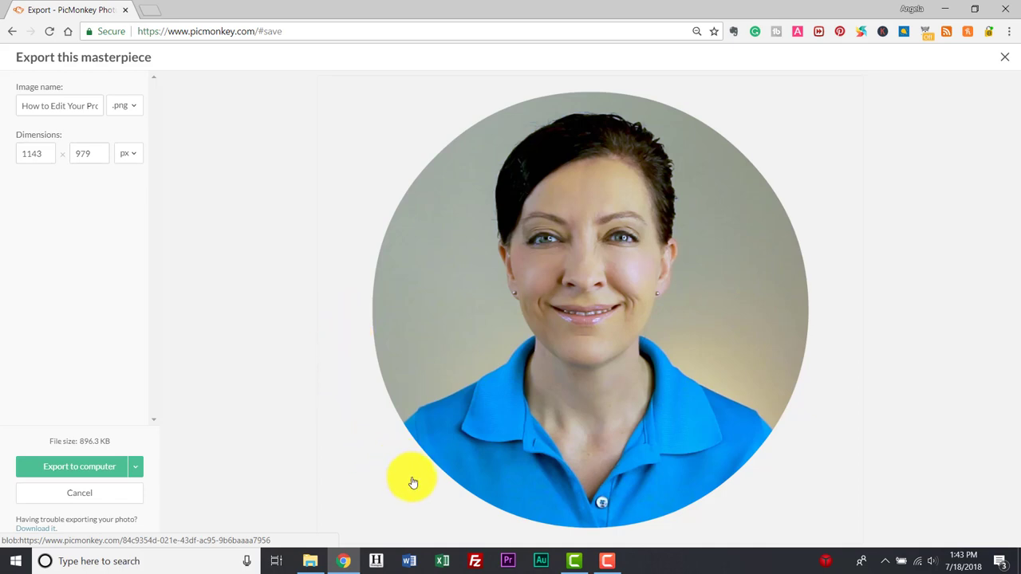
pyautogui.click(78, 467)
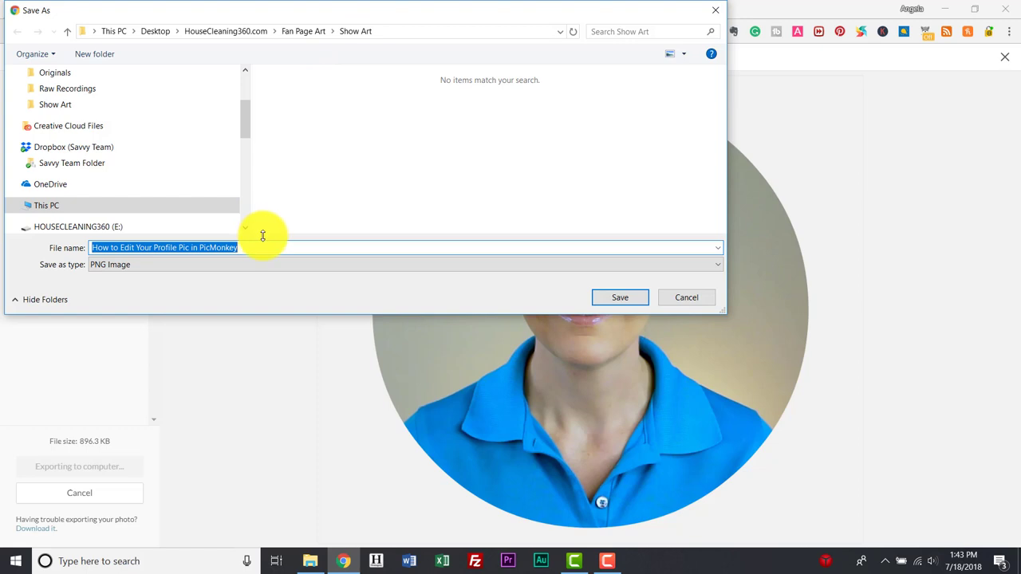
# - Name the PNG file with the subject's first name followed by "Headshot Circle" and save it in Show Art
pyautogui.write('Ang')
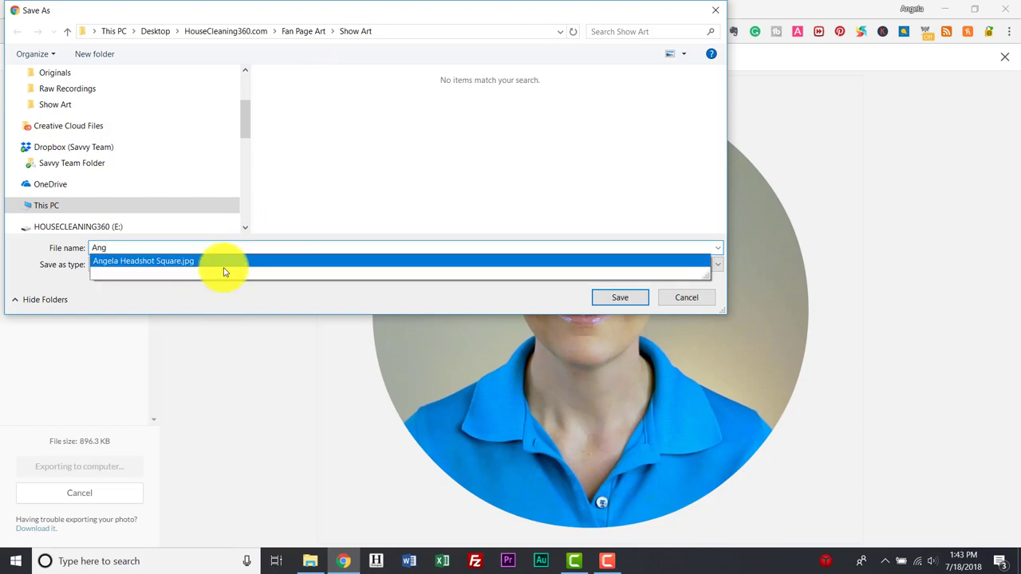
pyautogui.click(223, 269)
pyautogui.click(221, 264)
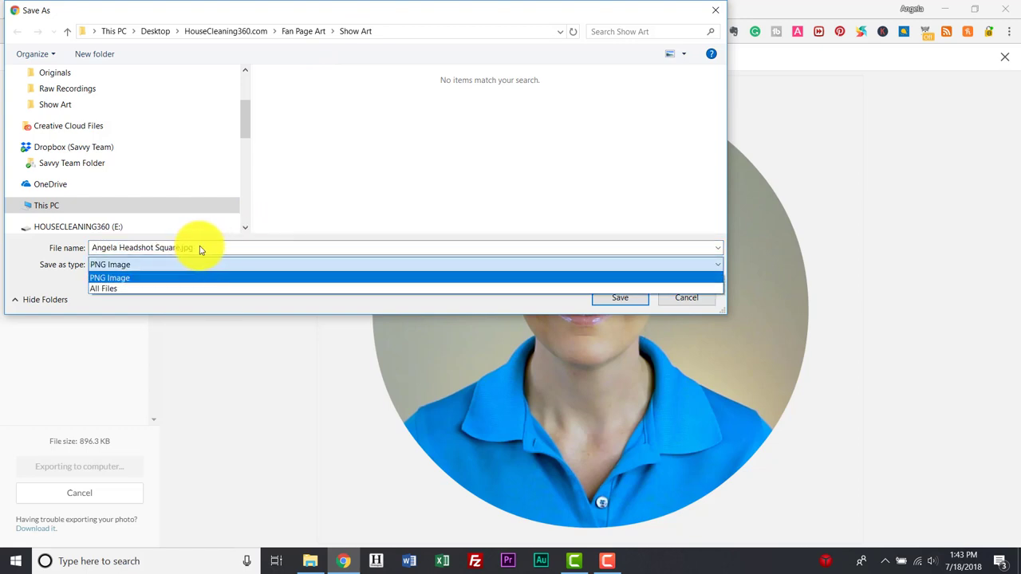
pyautogui.click(200, 246)
pyautogui.click(200, 246)
pyautogui.moveTo(200, 245); pyautogui.dragTo(158, 245)
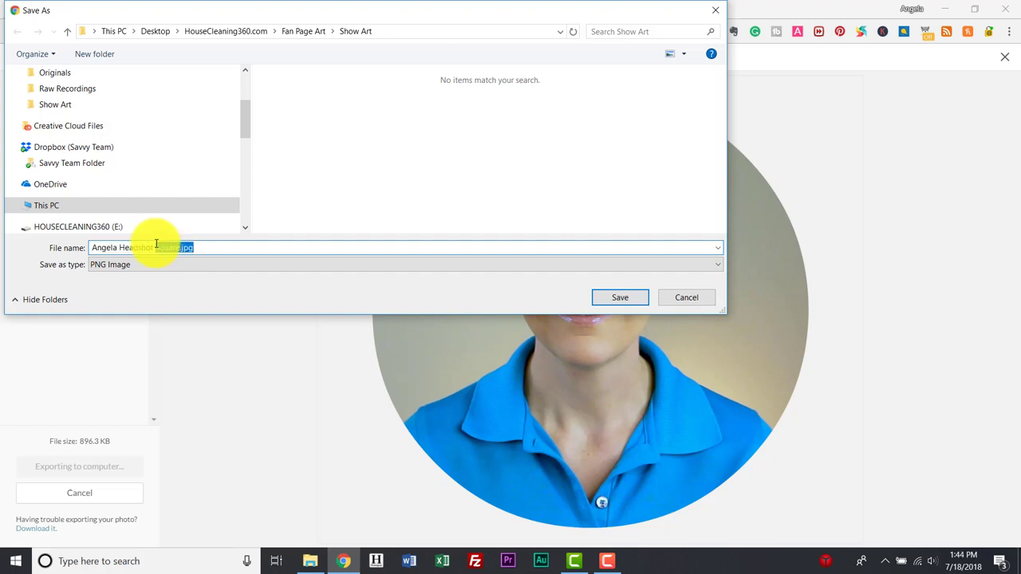
pyautogui.press('BackSpace')
pyautogui.click(158, 247)
pyautogui.write('Circle')
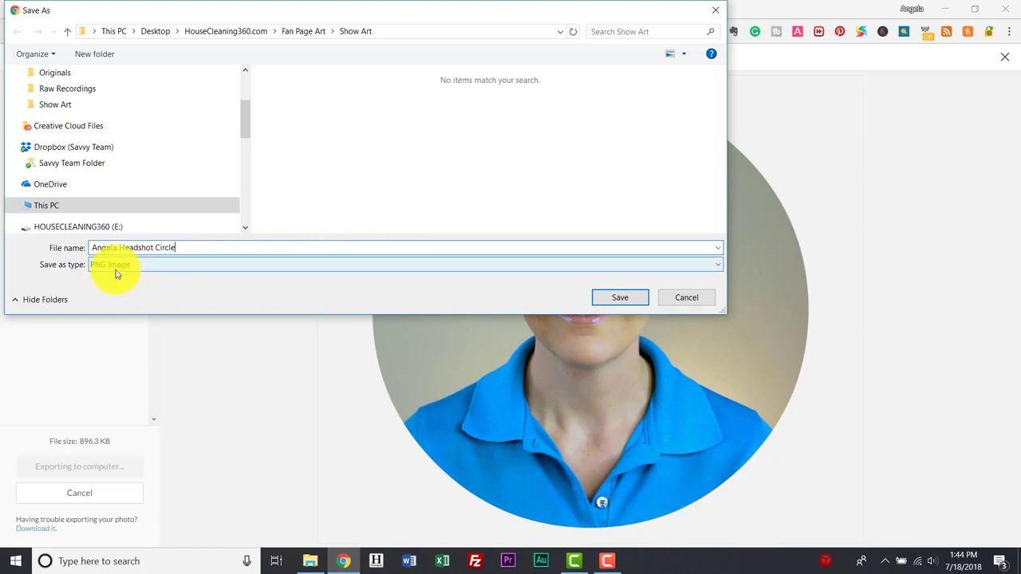
pyautogui.click(618, 296)
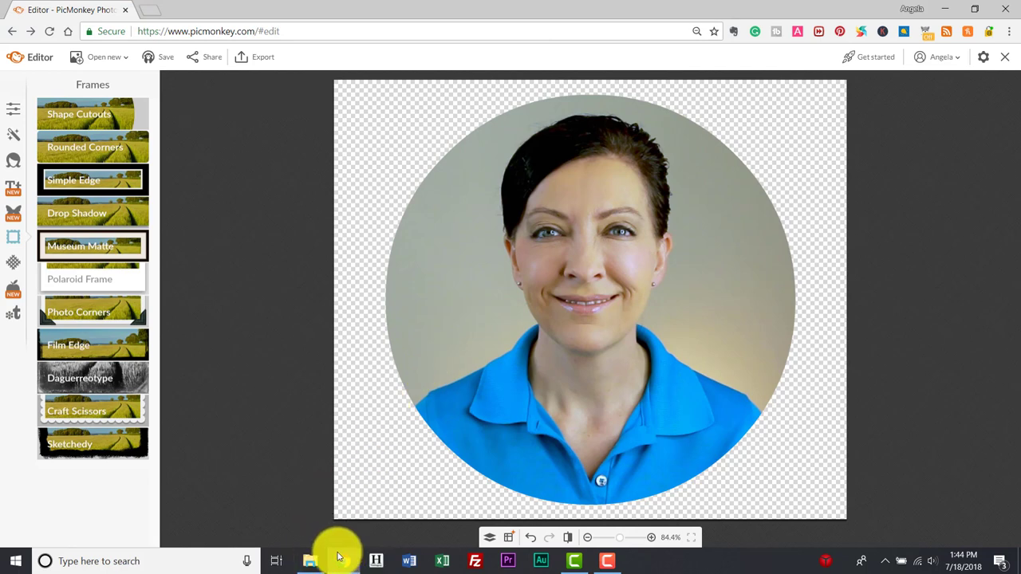
# - Check the exported headshot files in the Show Art folder in File Explorer, and return to the PicMonkey editor
pyautogui.click(946, 9)
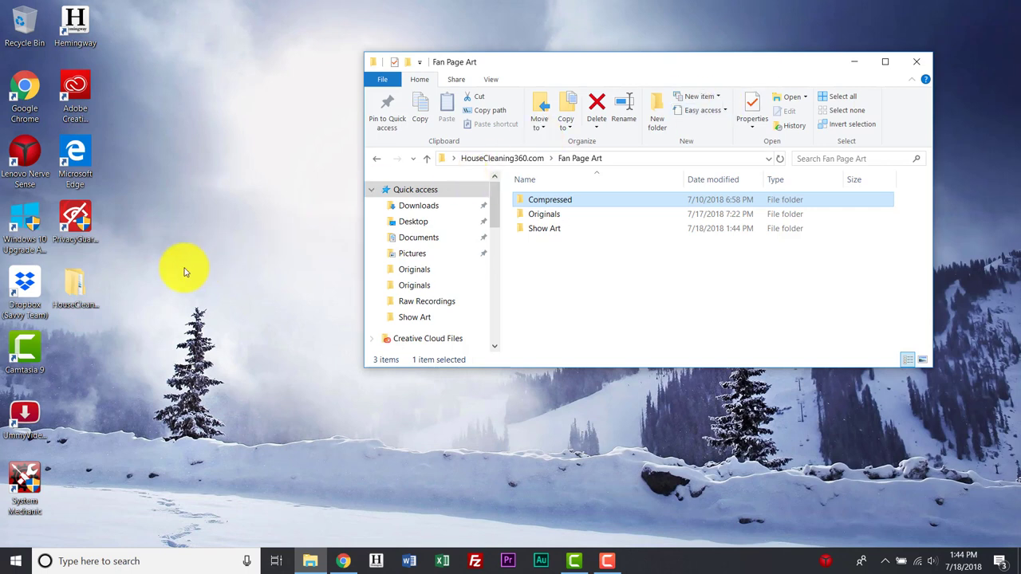
pyautogui.doubleClick(543, 229)
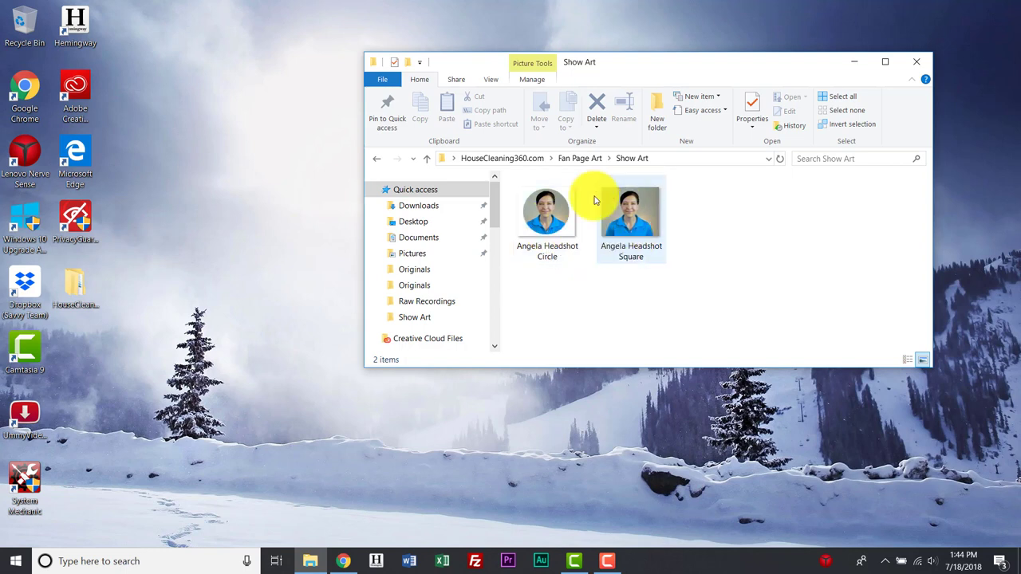
pyautogui.click(351, 561)
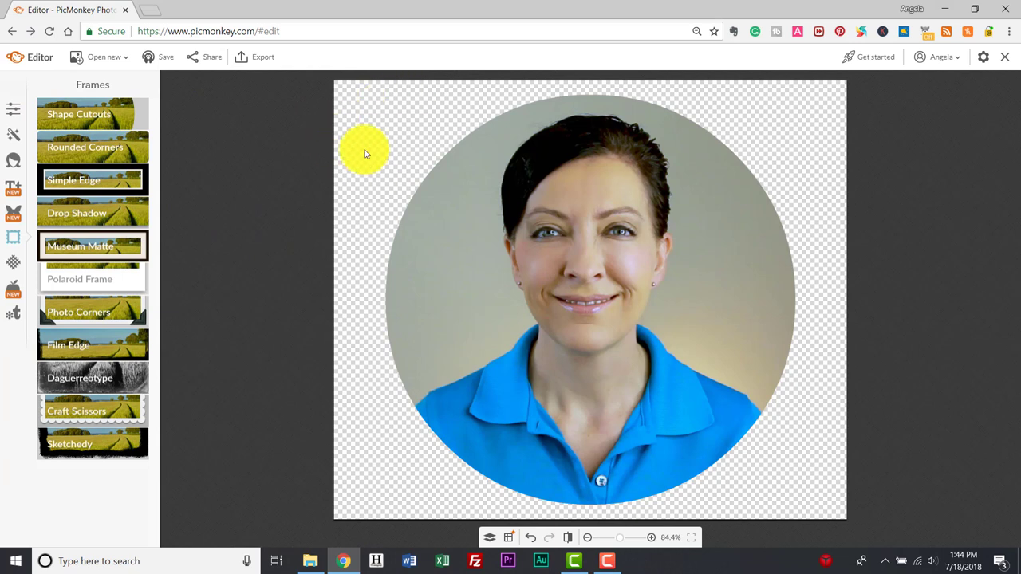
# - Crop the image to about 945 x 939 px, trimming the excess transparent area around the circular photo
pyautogui.click(13, 110)
pyautogui.click(79, 144)
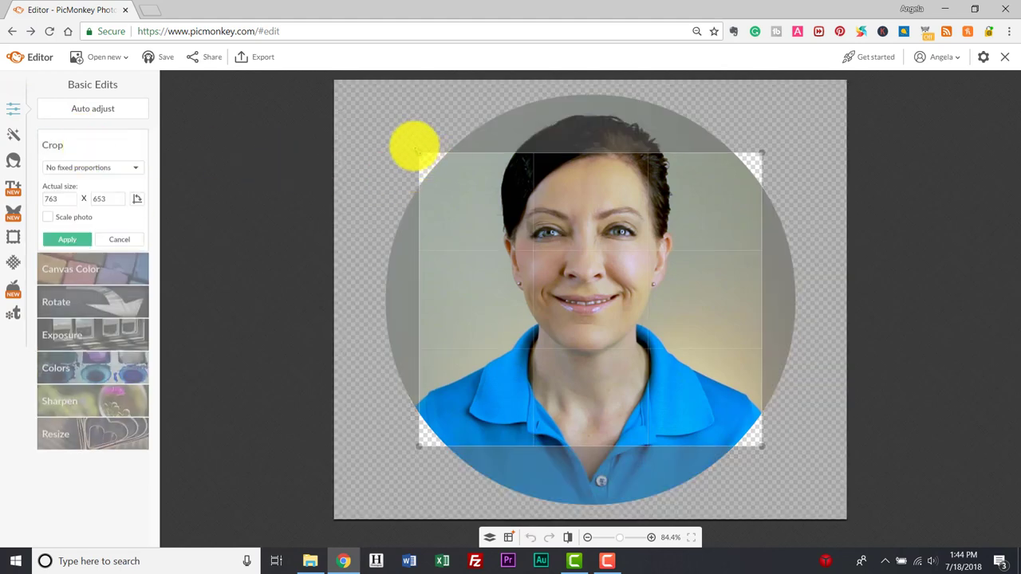
pyautogui.moveTo(417, 150); pyautogui.dragTo(379, 92)
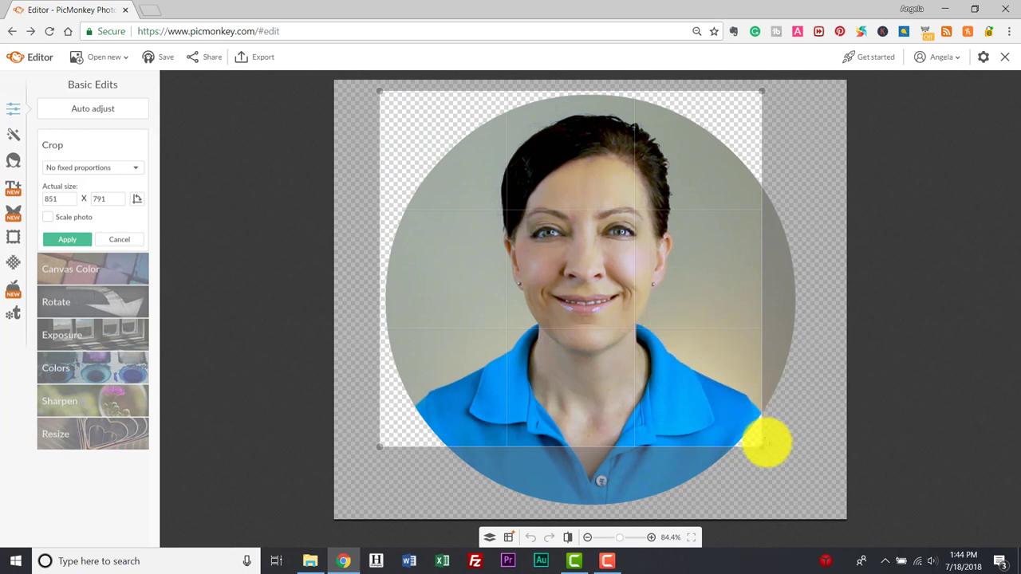
pyautogui.moveTo(765, 444); pyautogui.dragTo(805, 513)
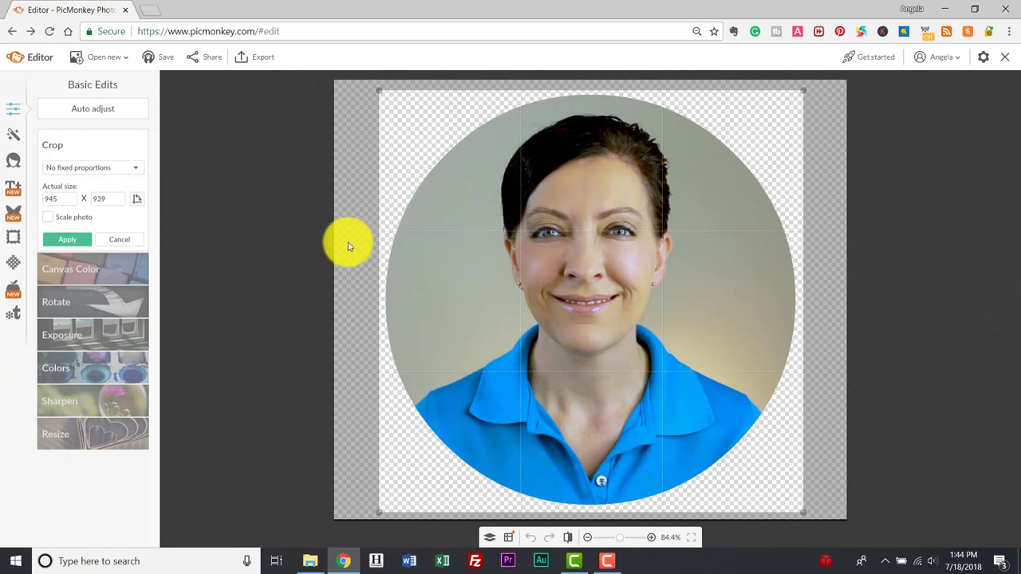
pyautogui.click(74, 239)
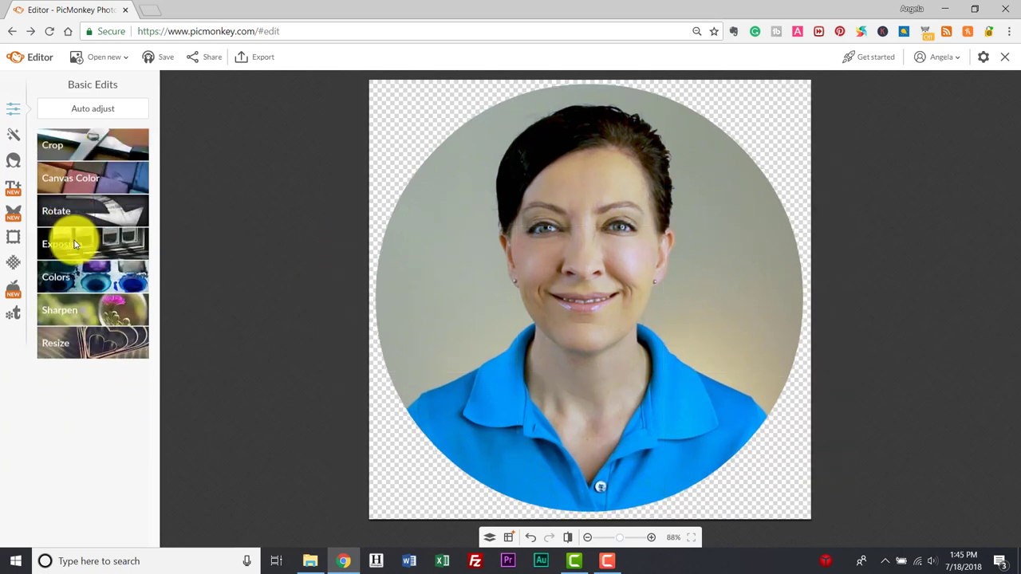
# - Export the cropped circular photo as a PNG, replacing the existing "Headshot Circle" file in Show Art
pyautogui.click(262, 58)
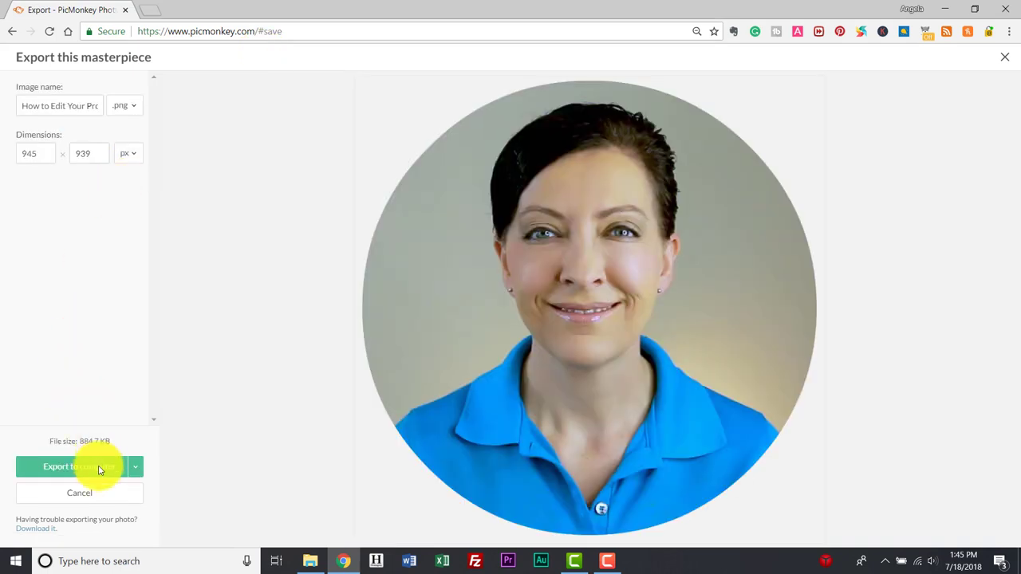
pyautogui.click(99, 470)
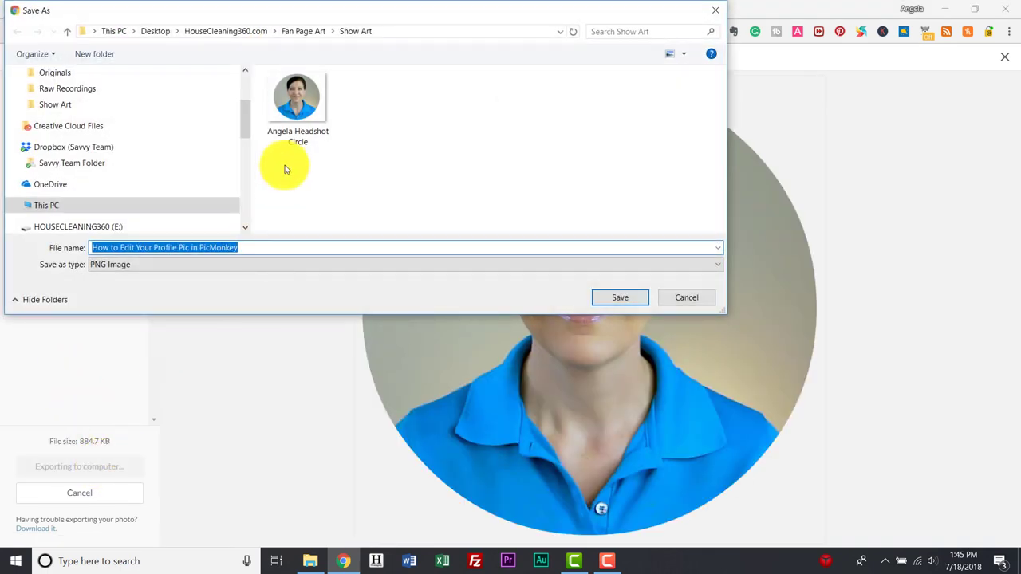
pyautogui.click(291, 101)
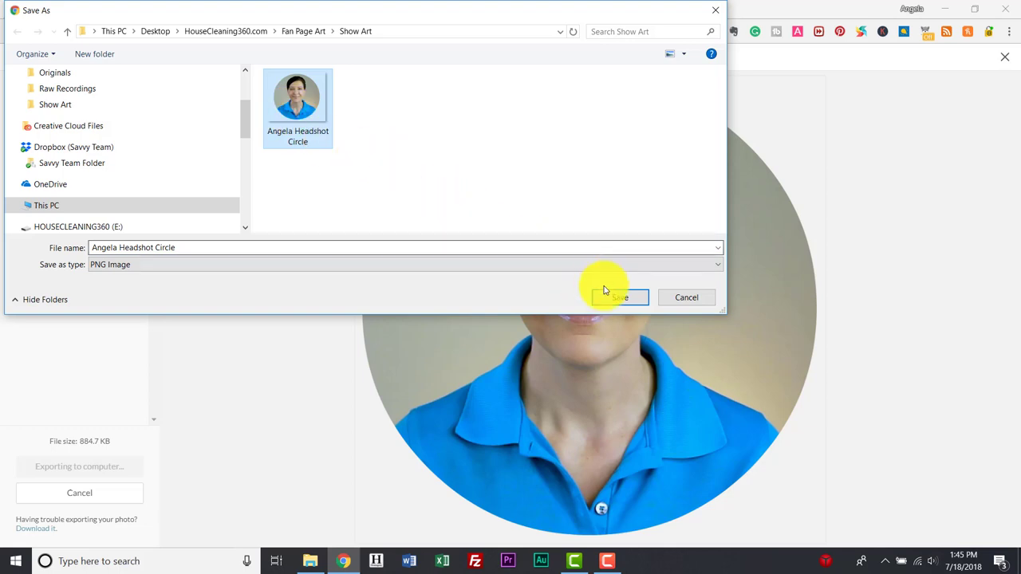
pyautogui.click(620, 297)
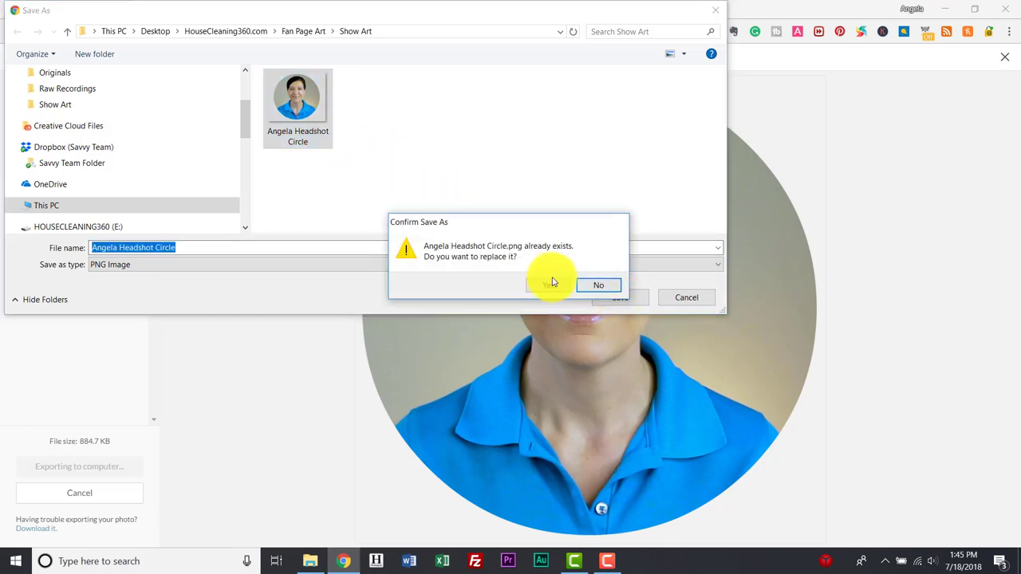
pyautogui.click(550, 286)
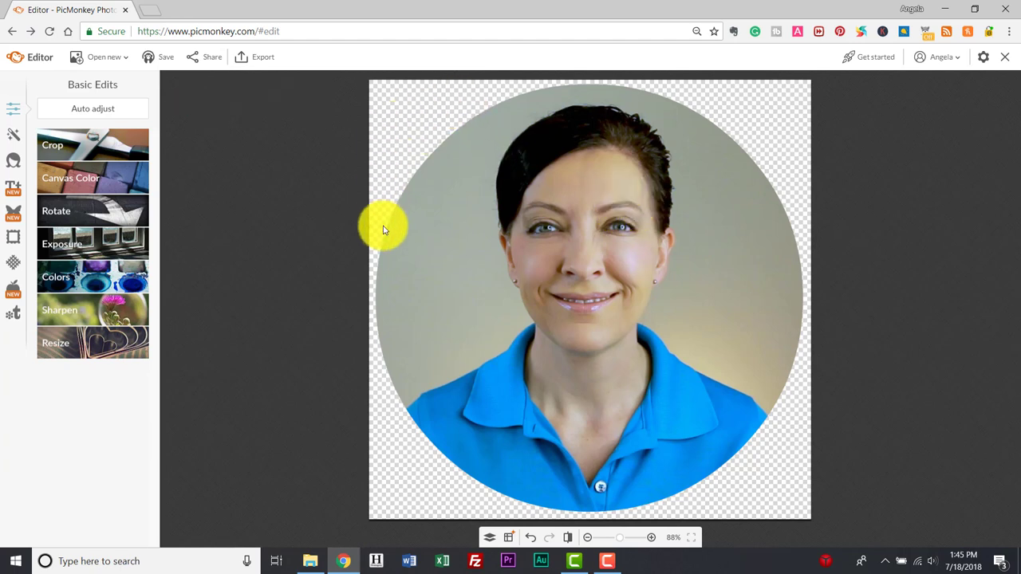
# - Start another PNG export of the circular photo and set its height to 470 px
pyautogui.click(262, 61)
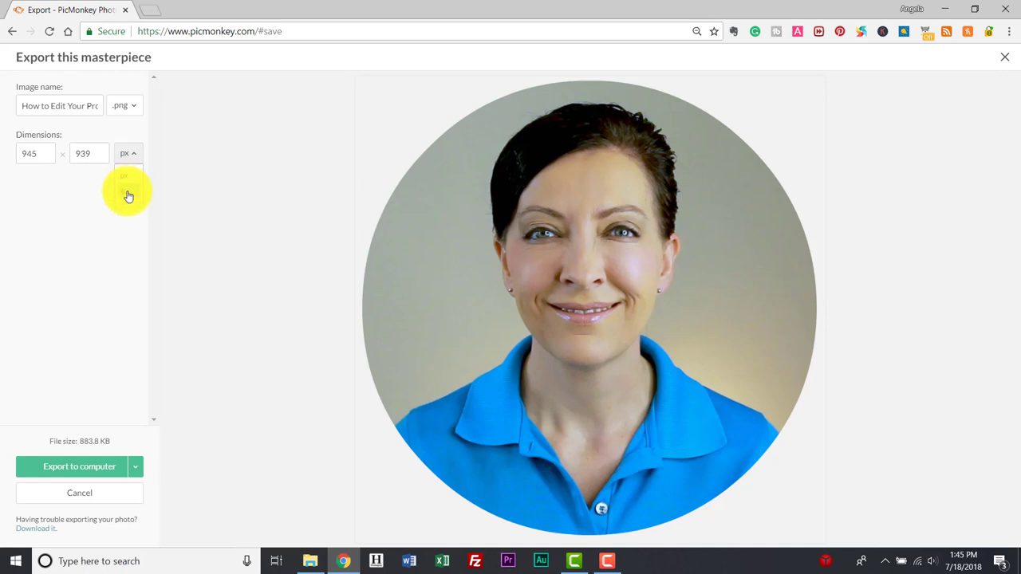
pyautogui.click(83, 152)
pyautogui.write('20')
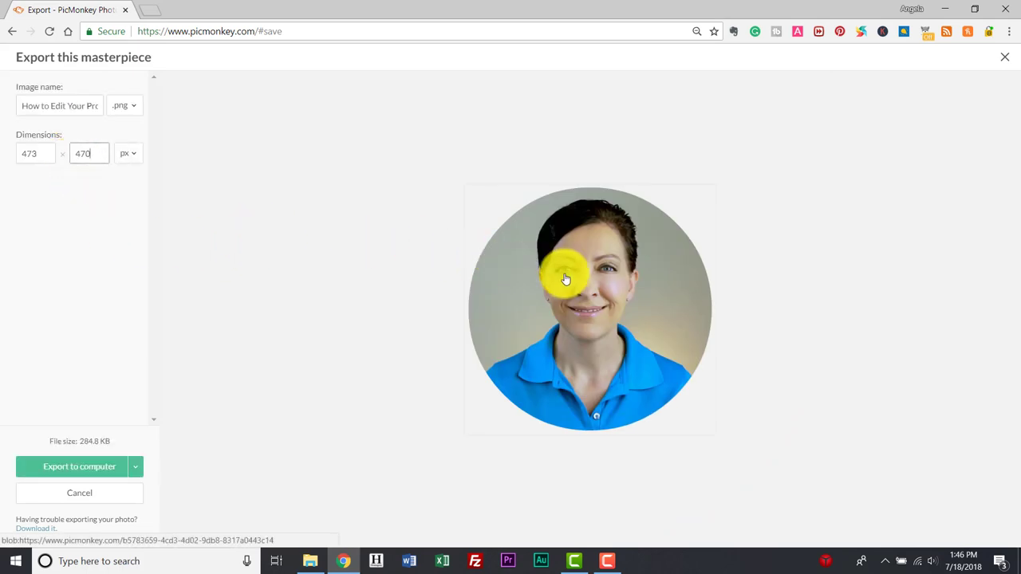
# - Save the smaller PNG in Show Art under the existing circle headshot's file name with "-2" added
pyautogui.click(88, 474)
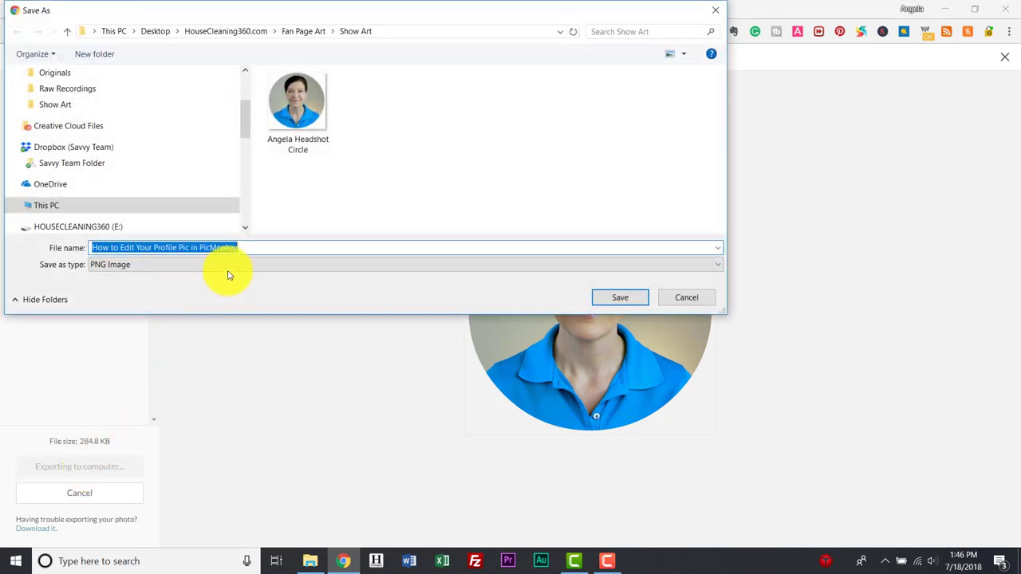
pyautogui.click(297, 108)
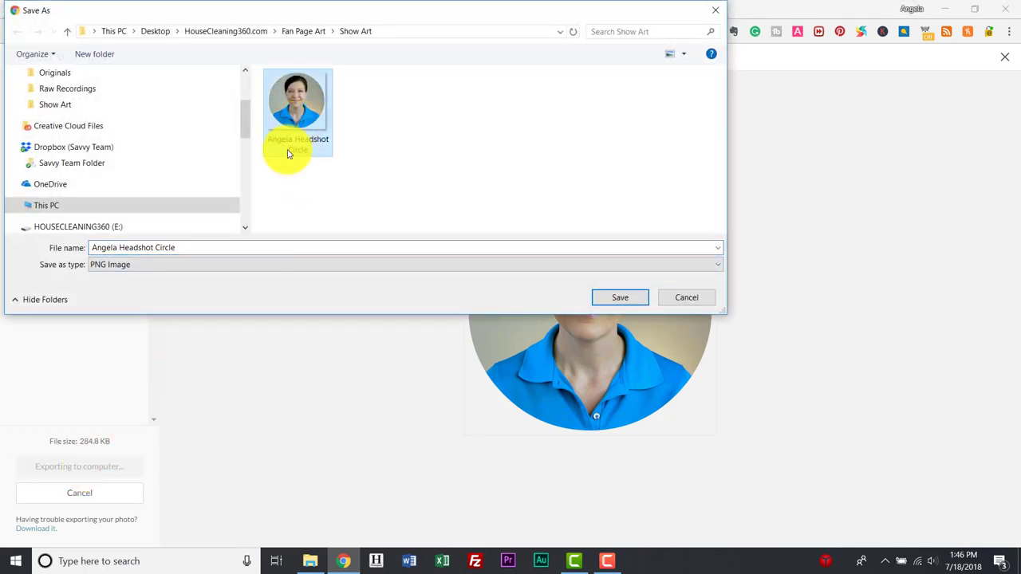
pyautogui.click(217, 247)
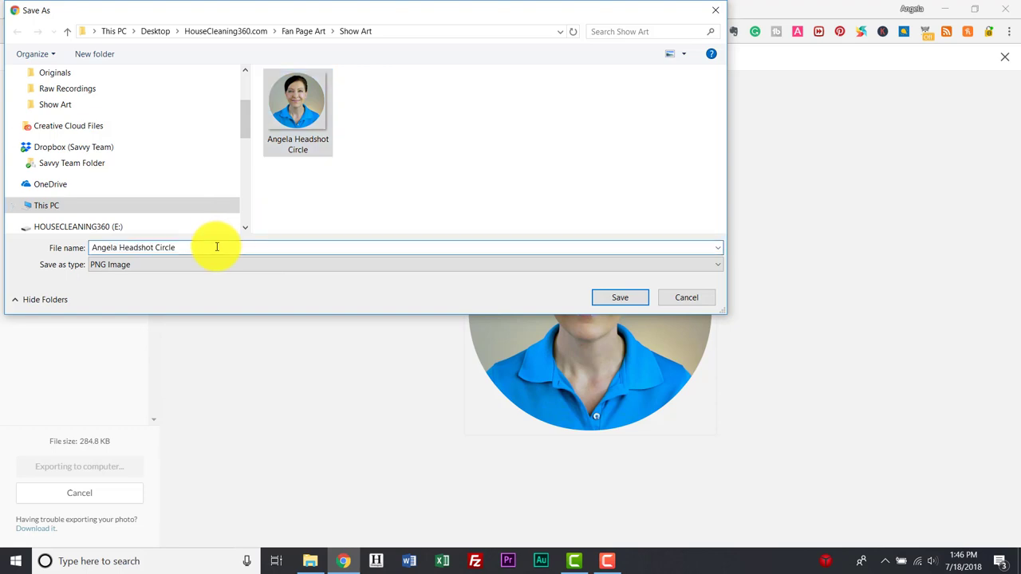
pyautogui.write('-2')
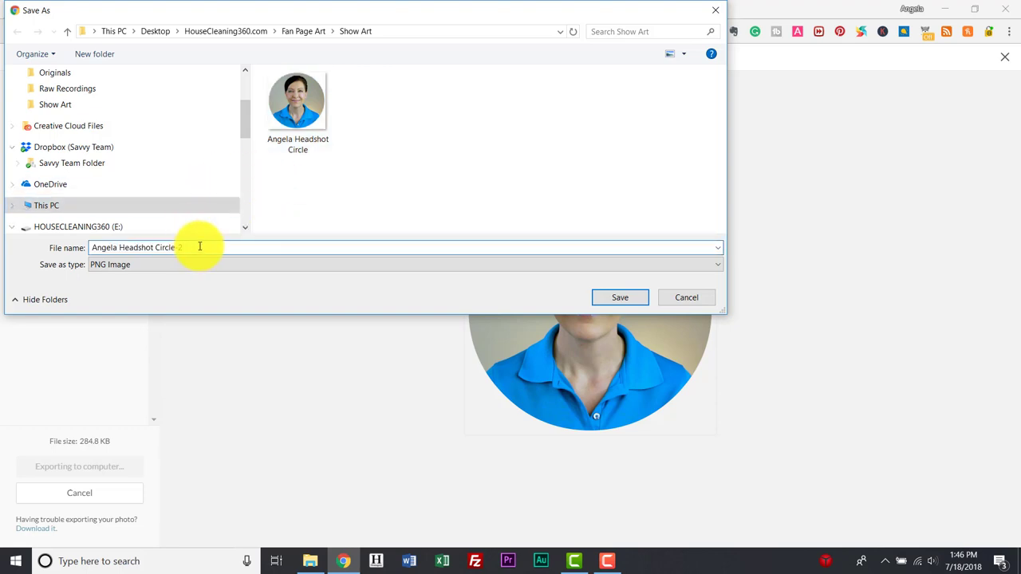
pyautogui.click(616, 297)
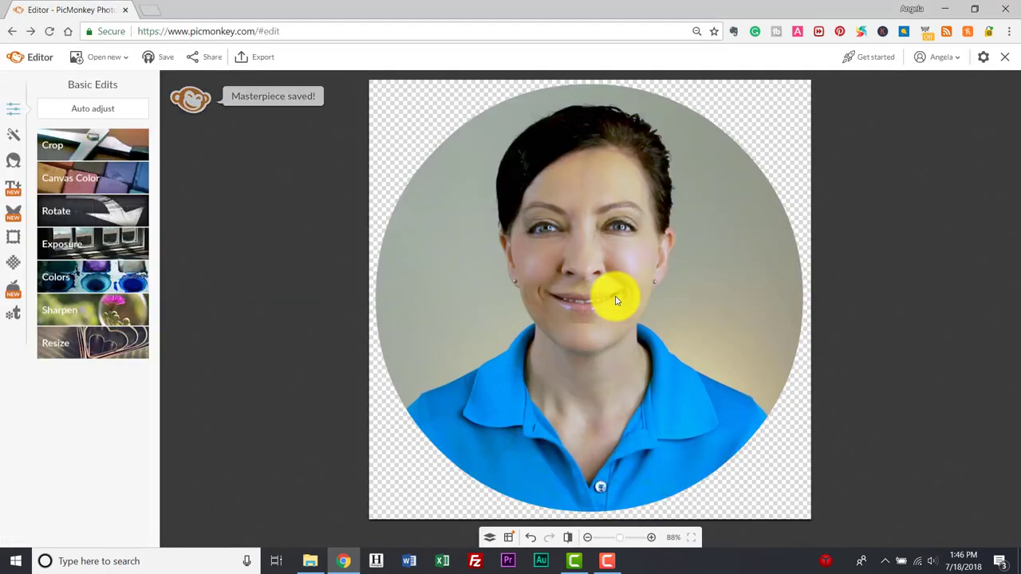
# - Close the browser and check the exported circle and square headshots in the Show Art folder
pyautogui.click(1012, 6)
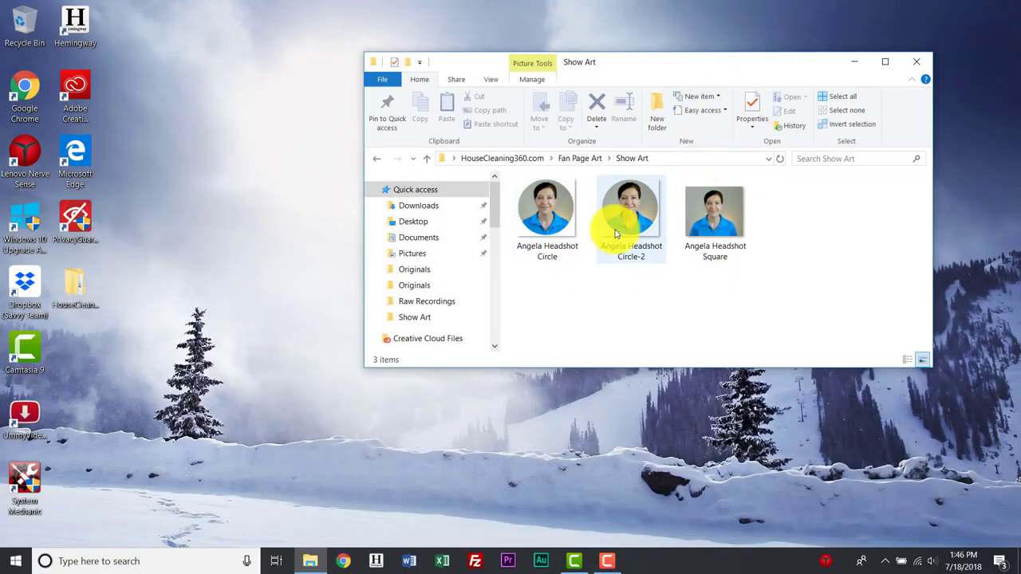
pyautogui.click(642, 232)
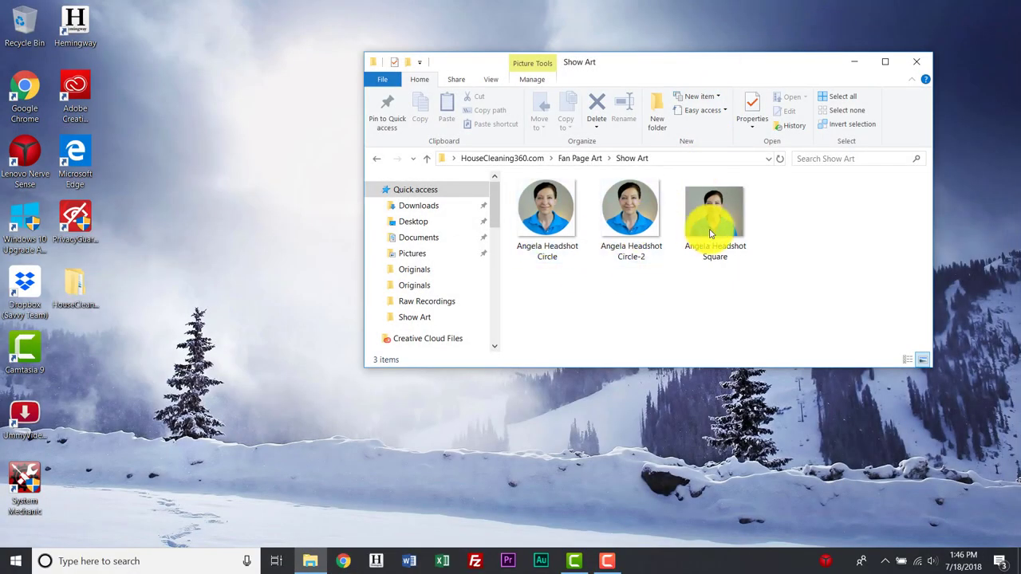